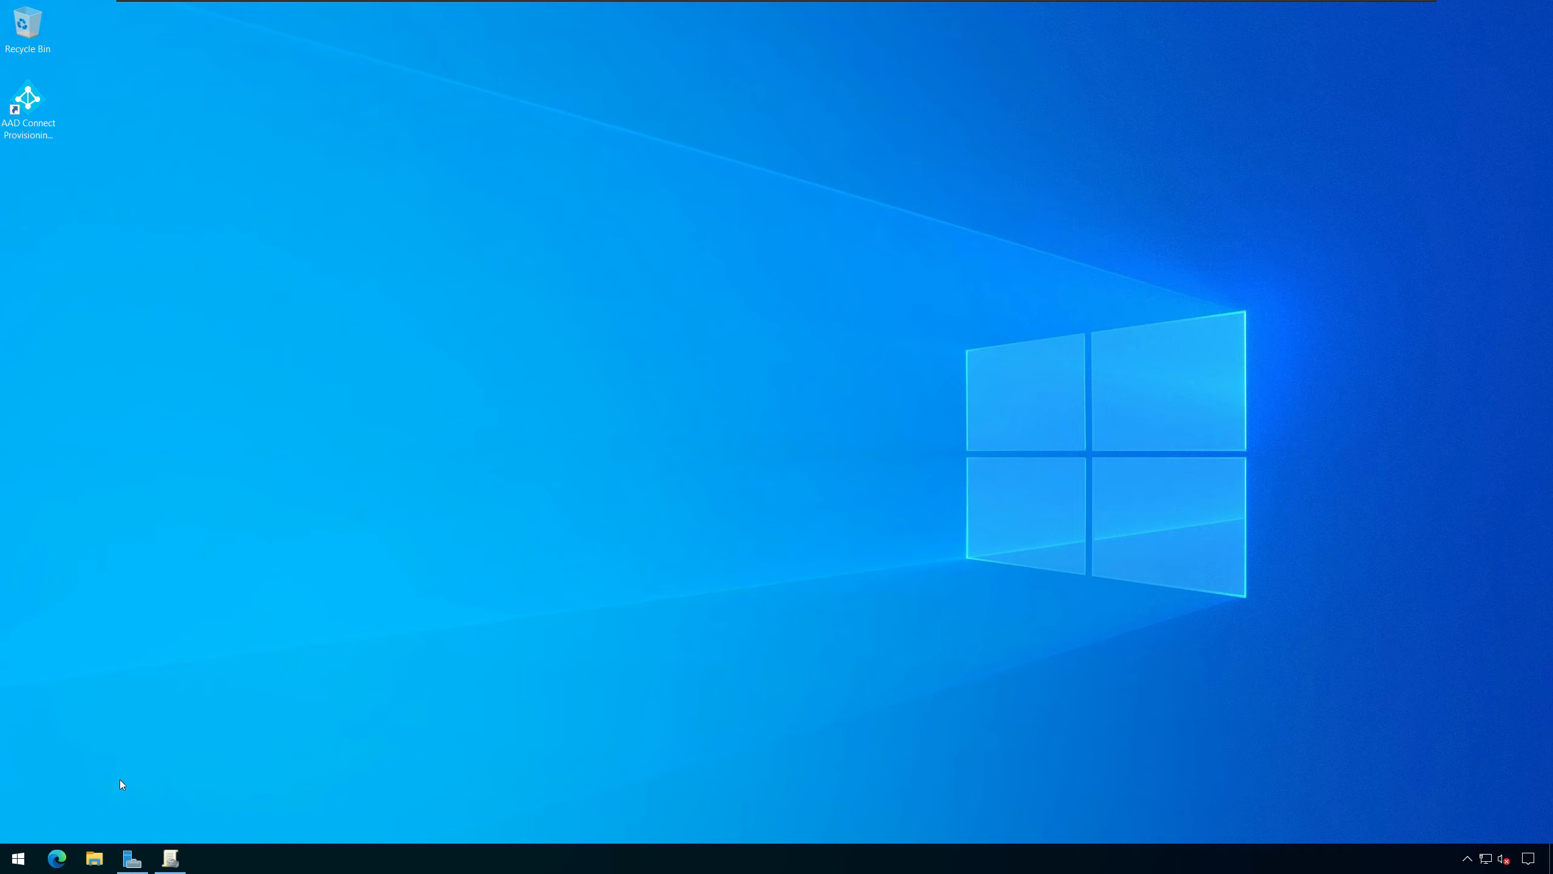
Open Server Manager, check its management tools, and switch to the already running Group Policy Management console.
{"action": "left_click", "coordinate": [18, 858]}
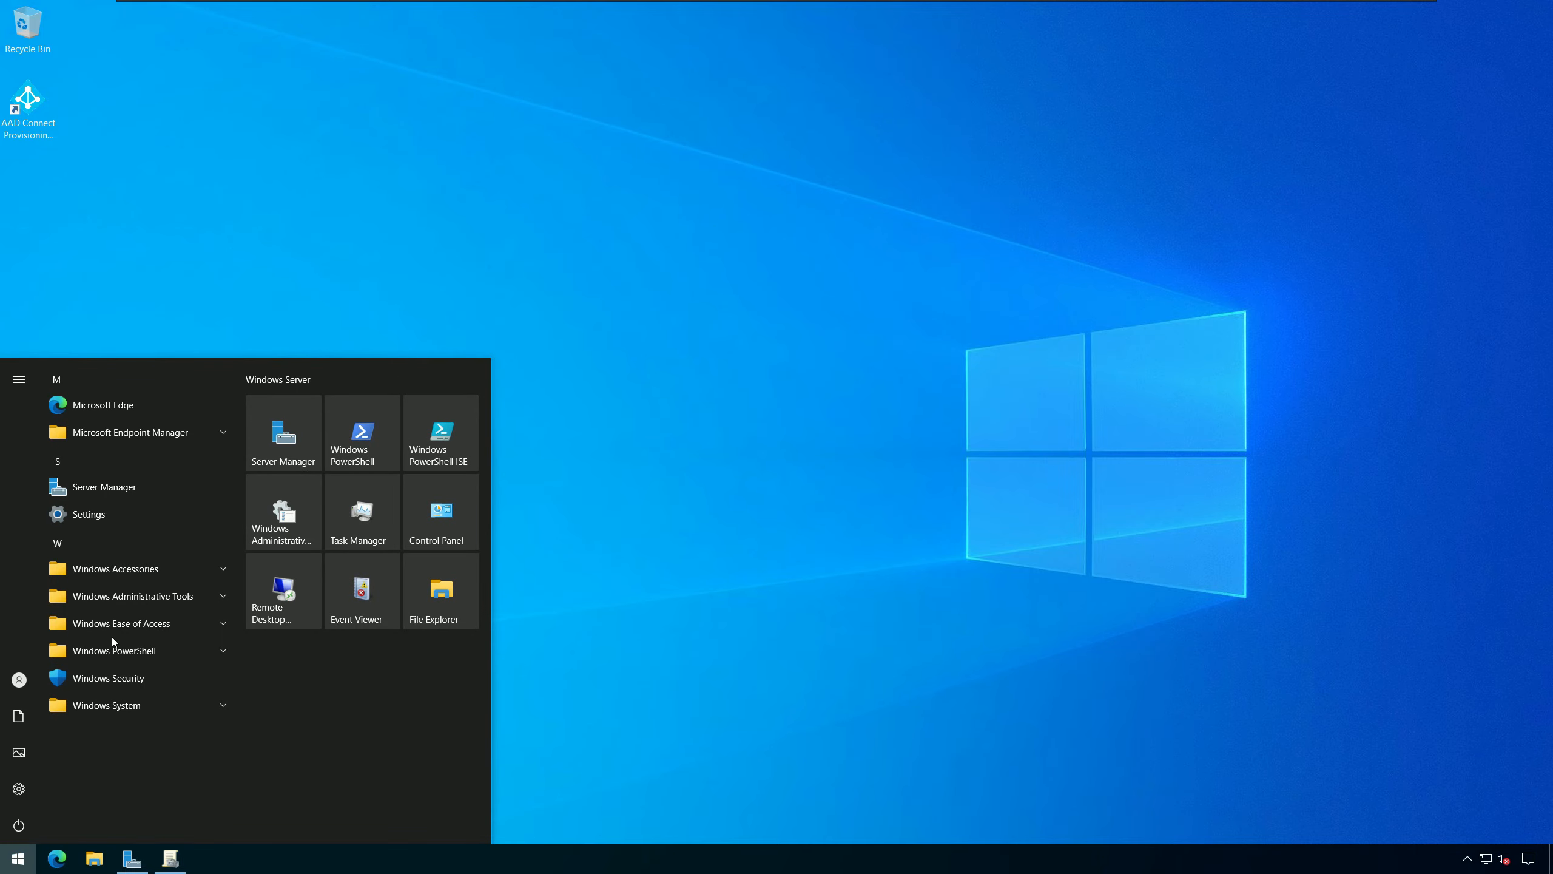
{"action": "left_click", "coordinate": [102, 498]}
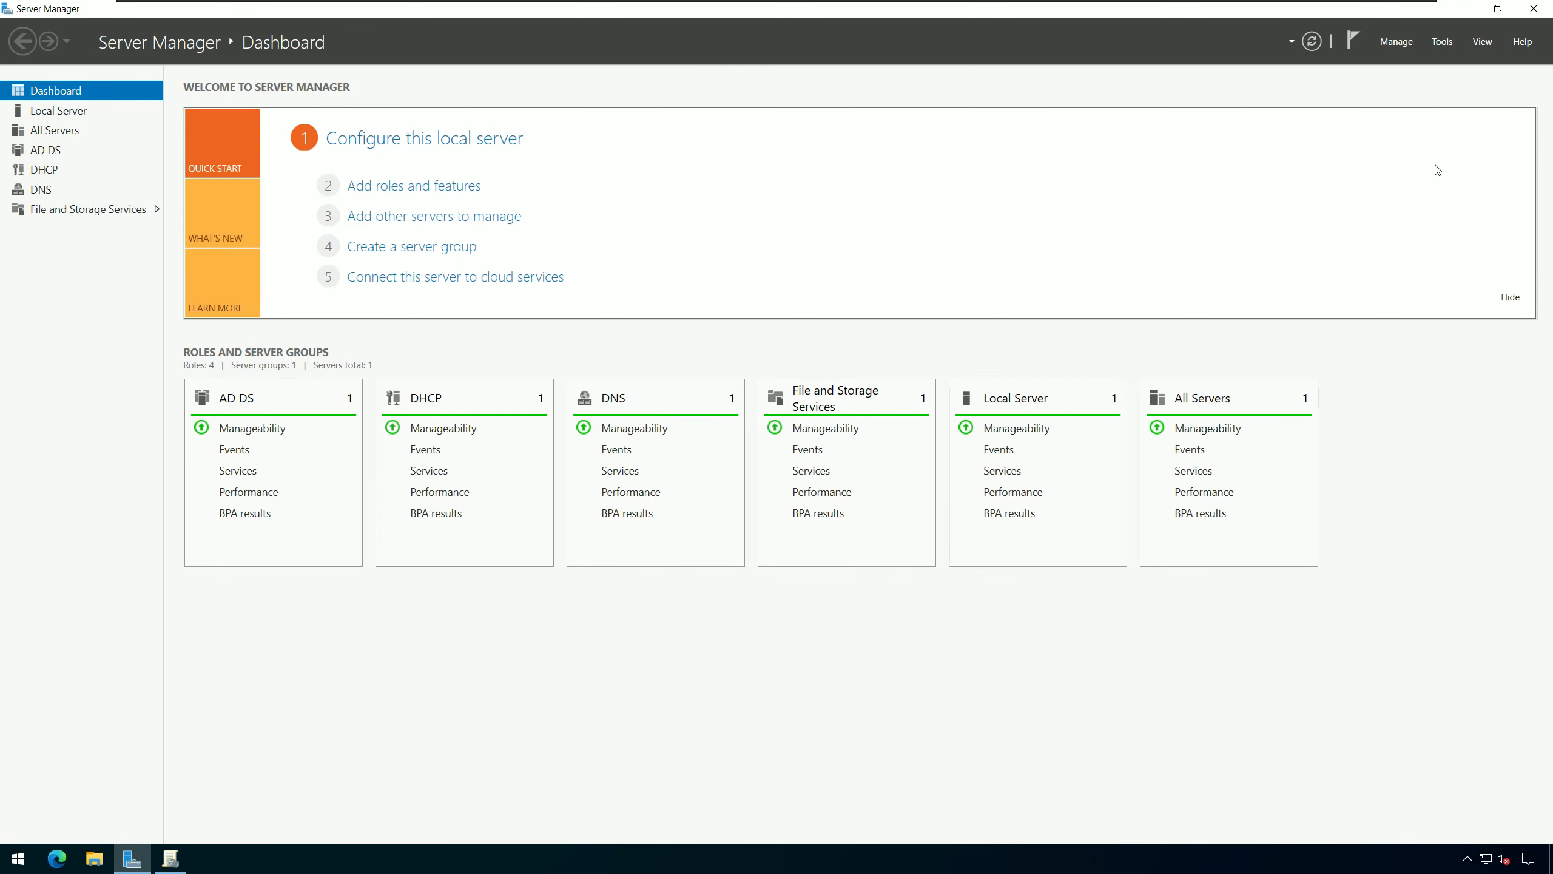
{"action": "left_click", "coordinate": [1441, 43]}
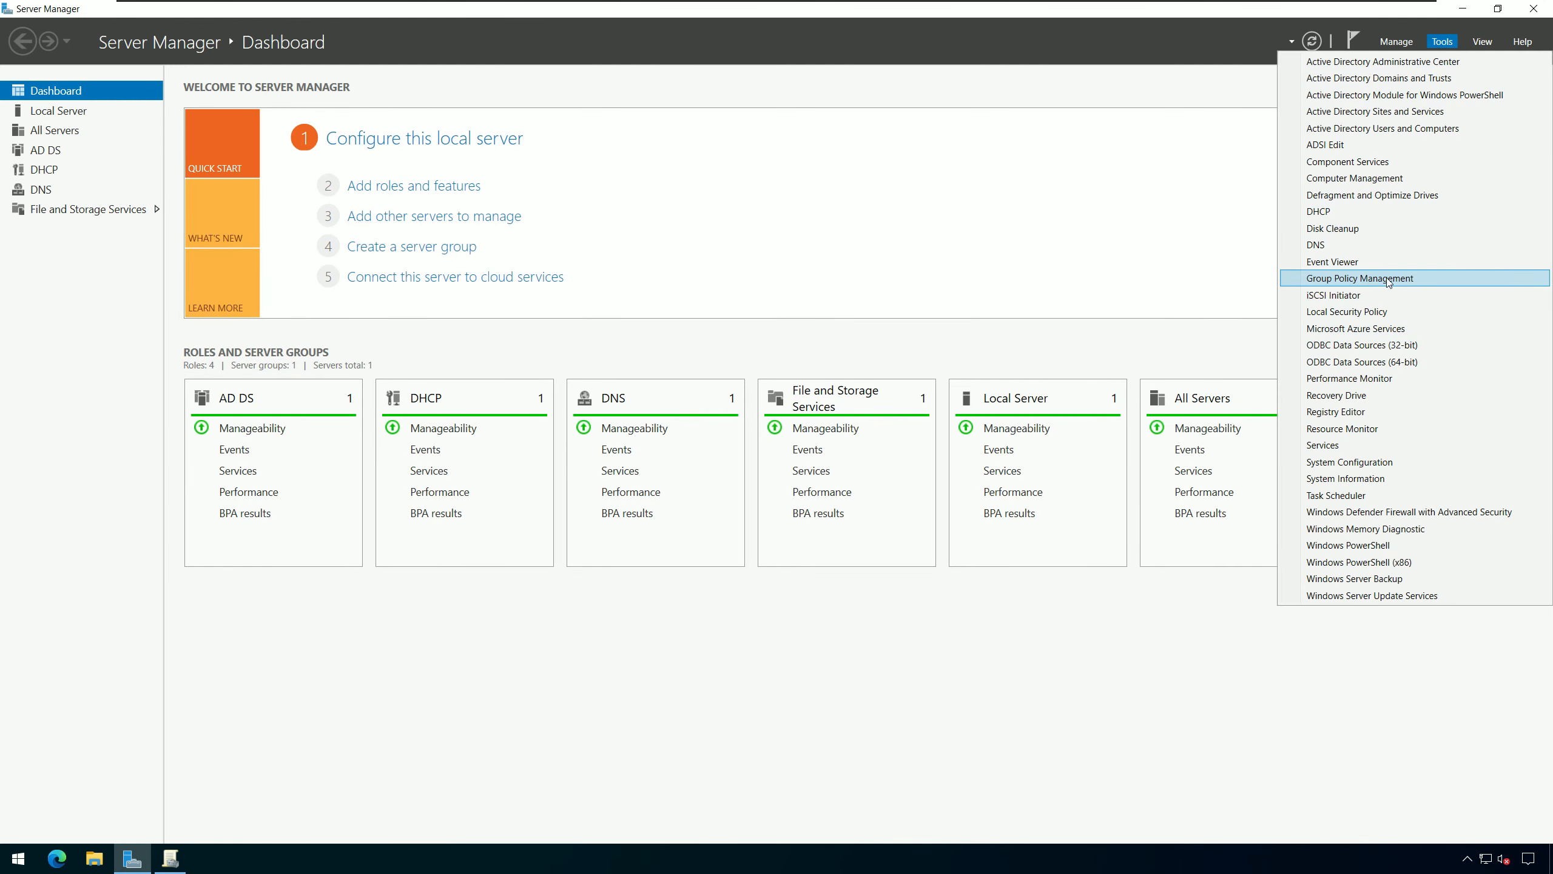
{"action": "left_click", "coordinate": [1032, 671]}
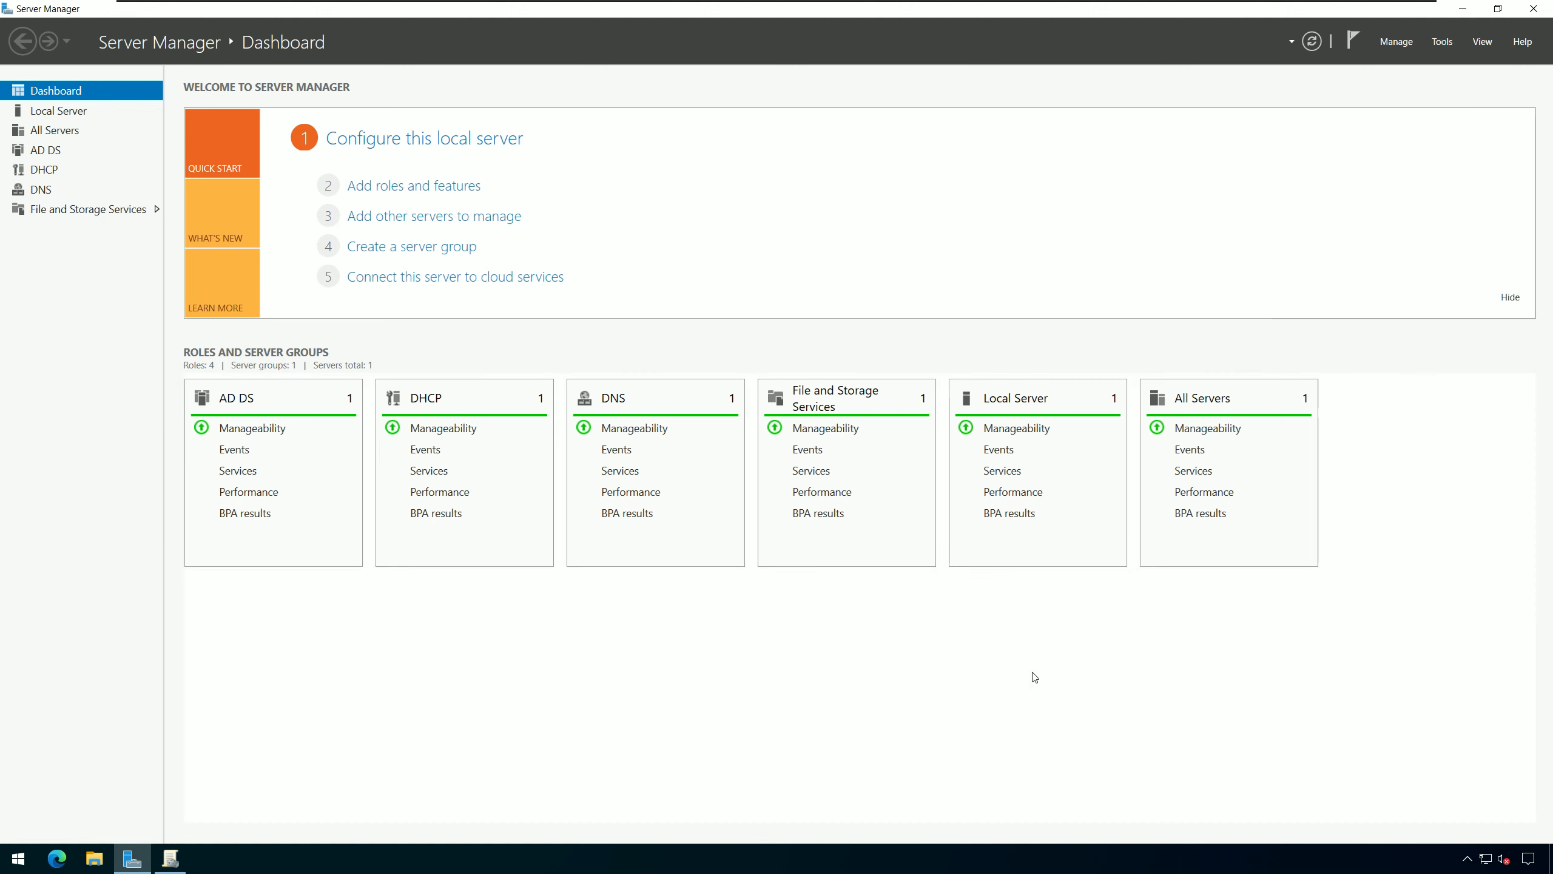
{"action": "left_click", "coordinate": [177, 856]}
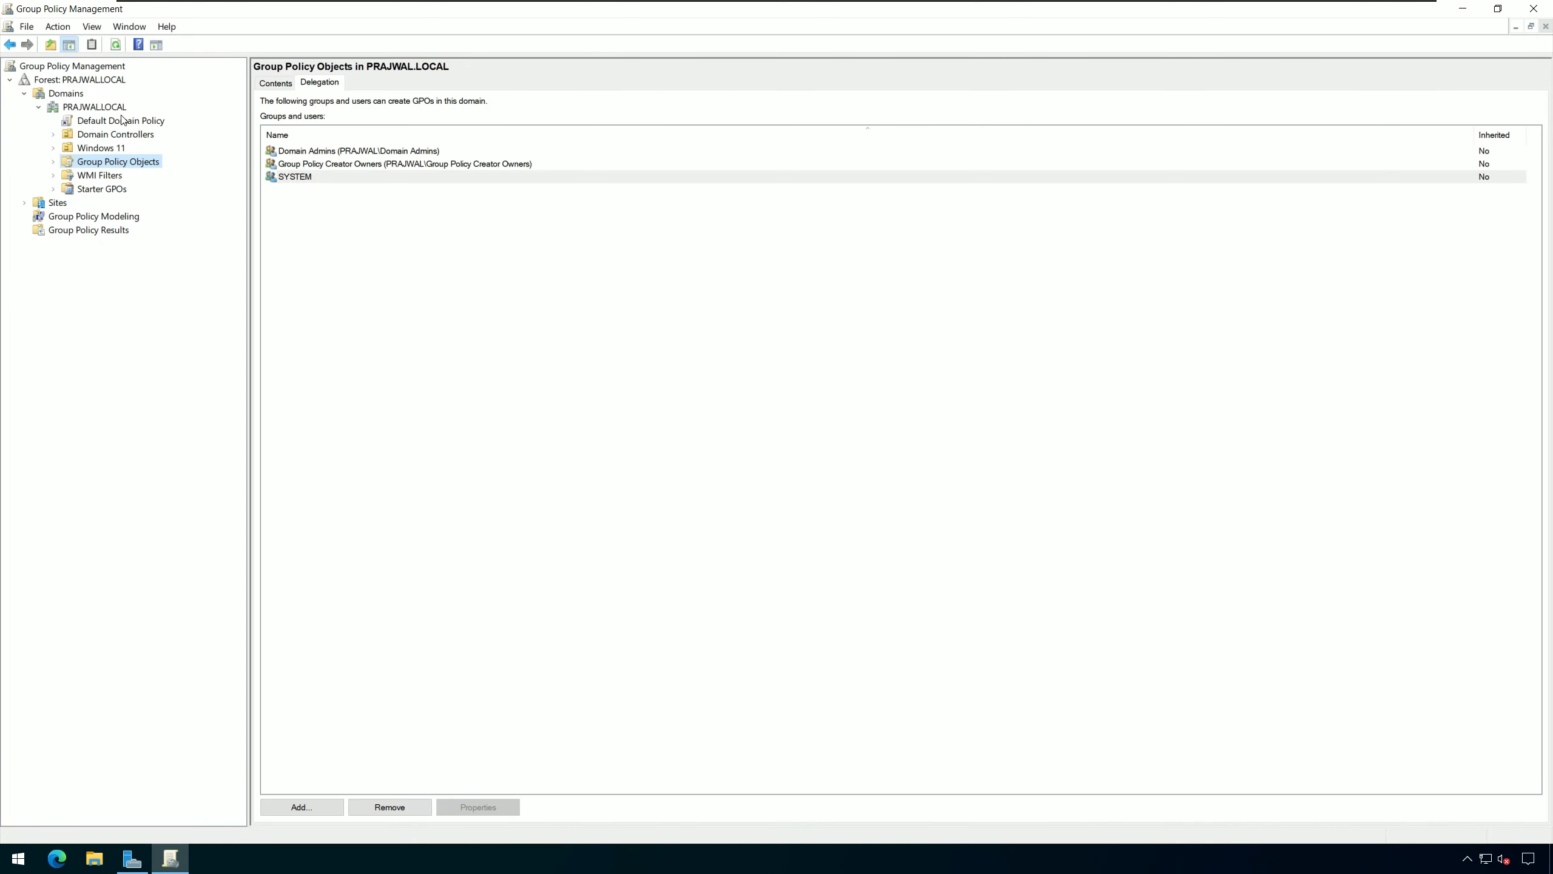
Create a new GPO under Group Policy Objects named "Prevent Changes to Taskbar and Start Menu Settings".
{"action": "right_click", "coordinate": [155, 163]}
{"action": "left_click", "coordinate": [247, 171]}
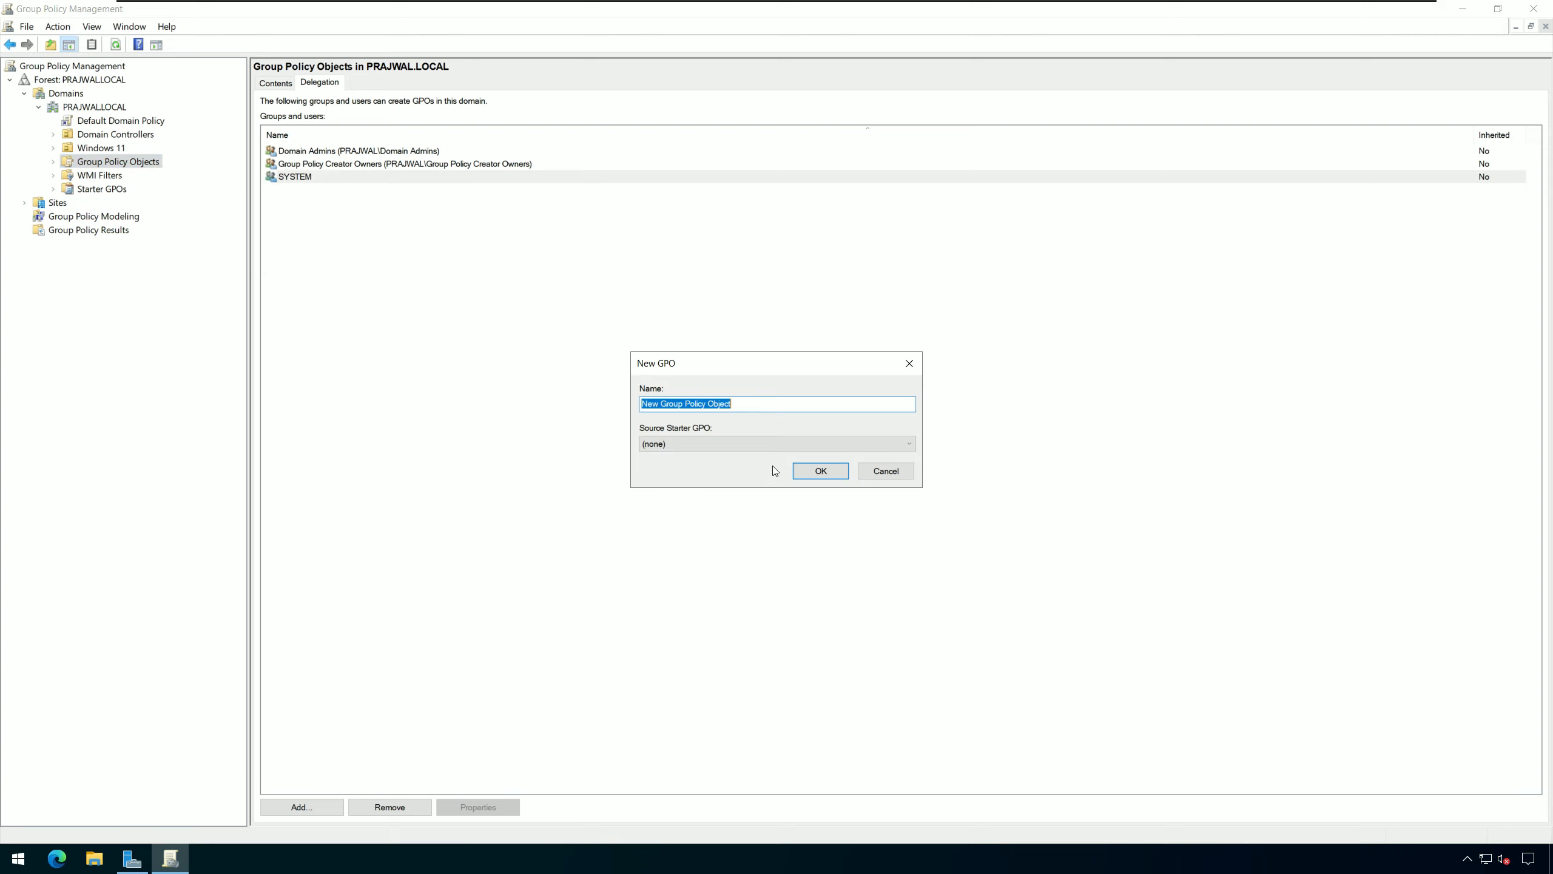
{"action": "type", "text": "Prevent Changes to Taskbar and Start Menu Settings"}
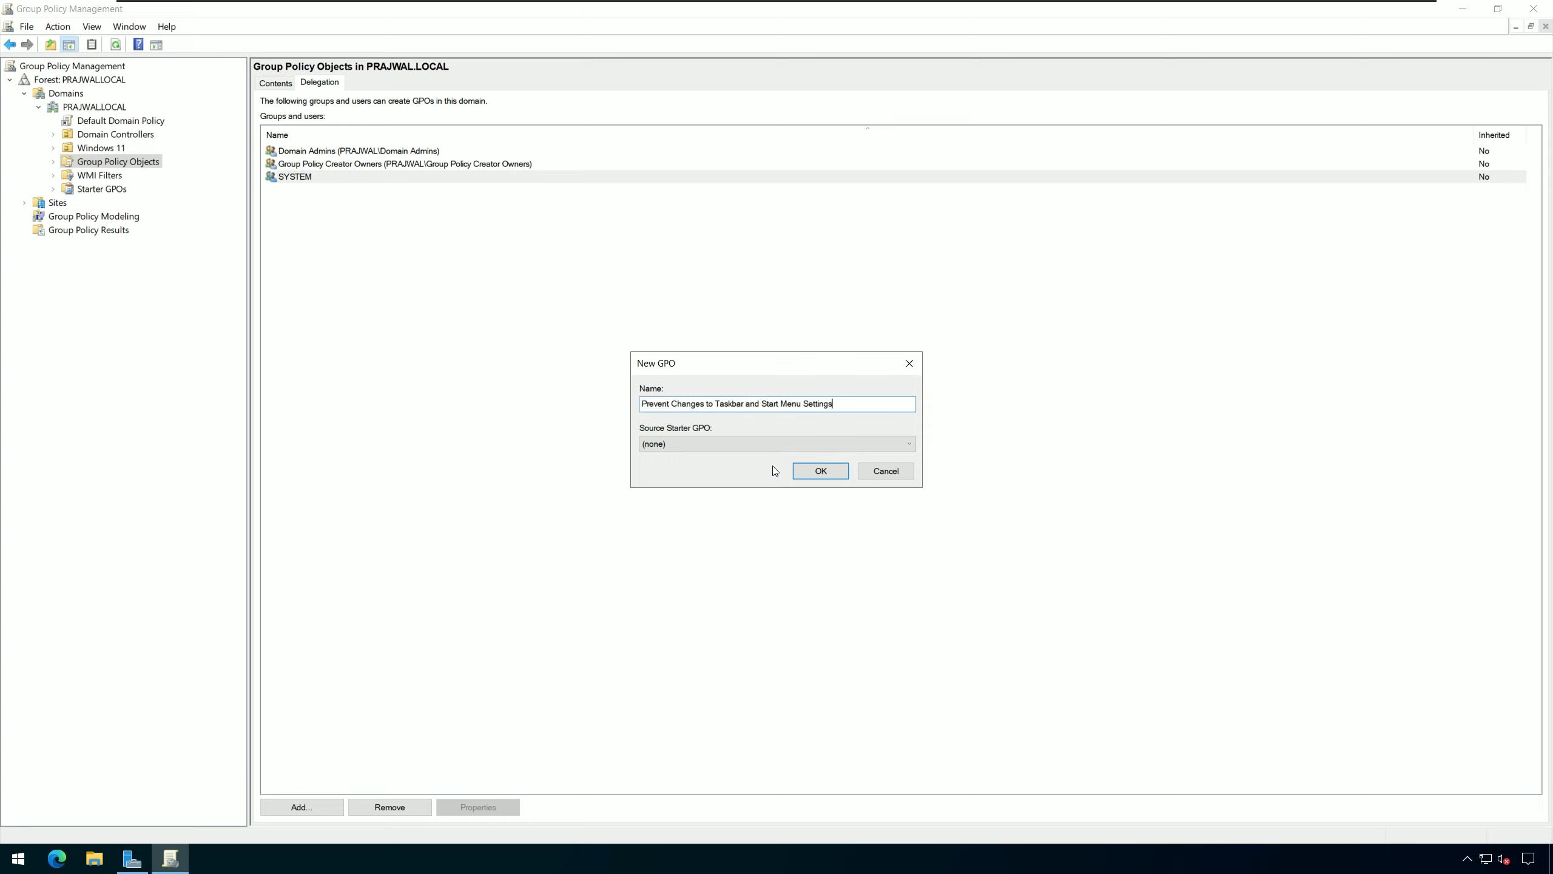
{"action": "left_click_drag", "start_coordinate": [641, 404], "coordinate": [856, 405]}
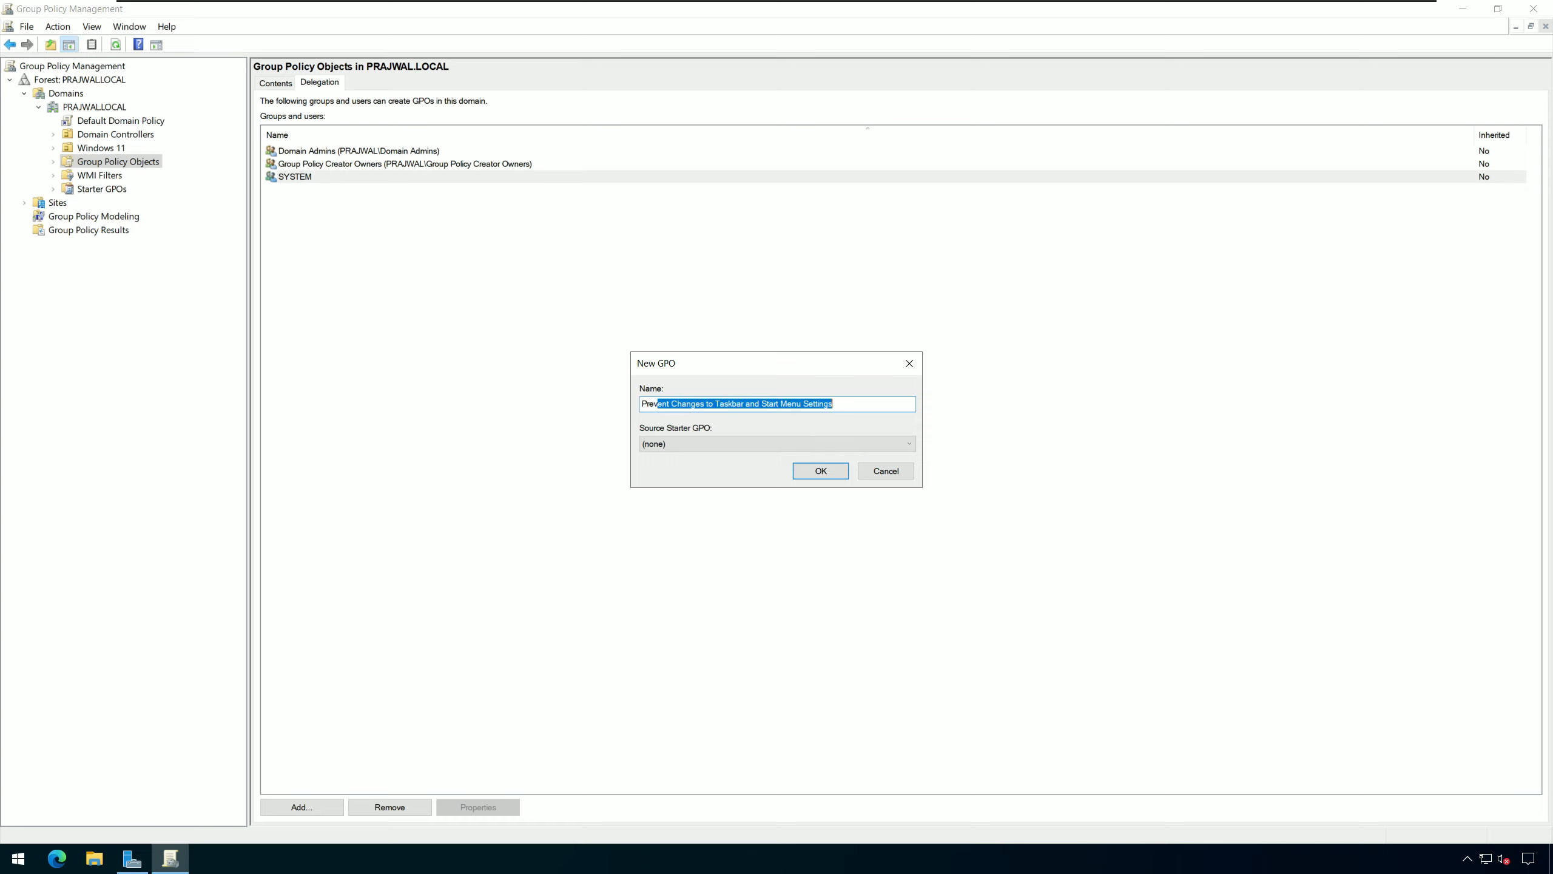
{"action": "left_click", "coordinate": [865, 406]}
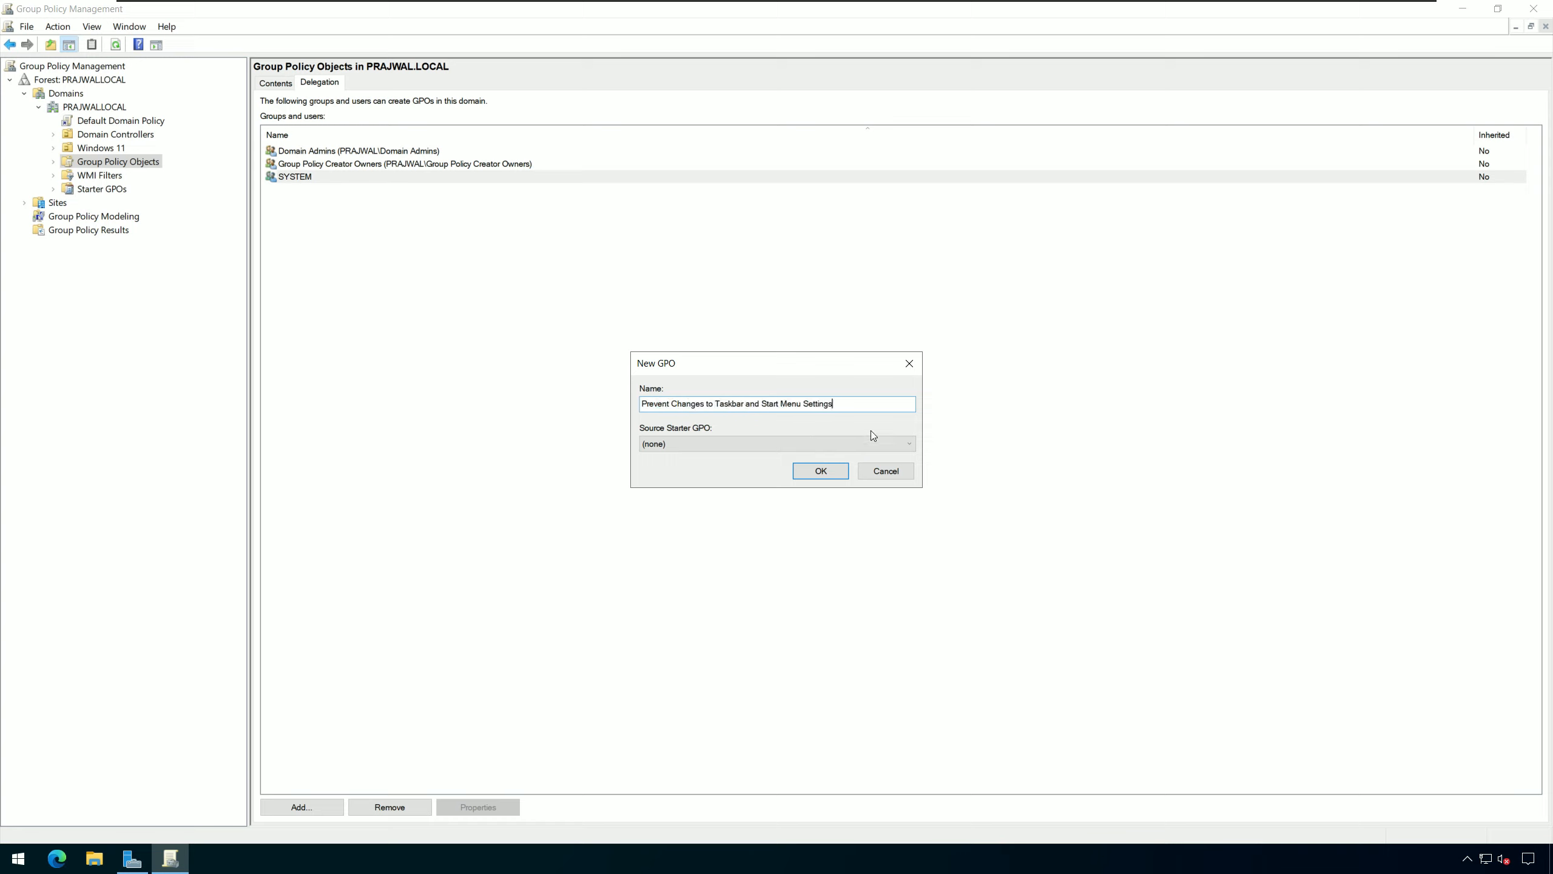
{"action": "left_click", "coordinate": [829, 476]}
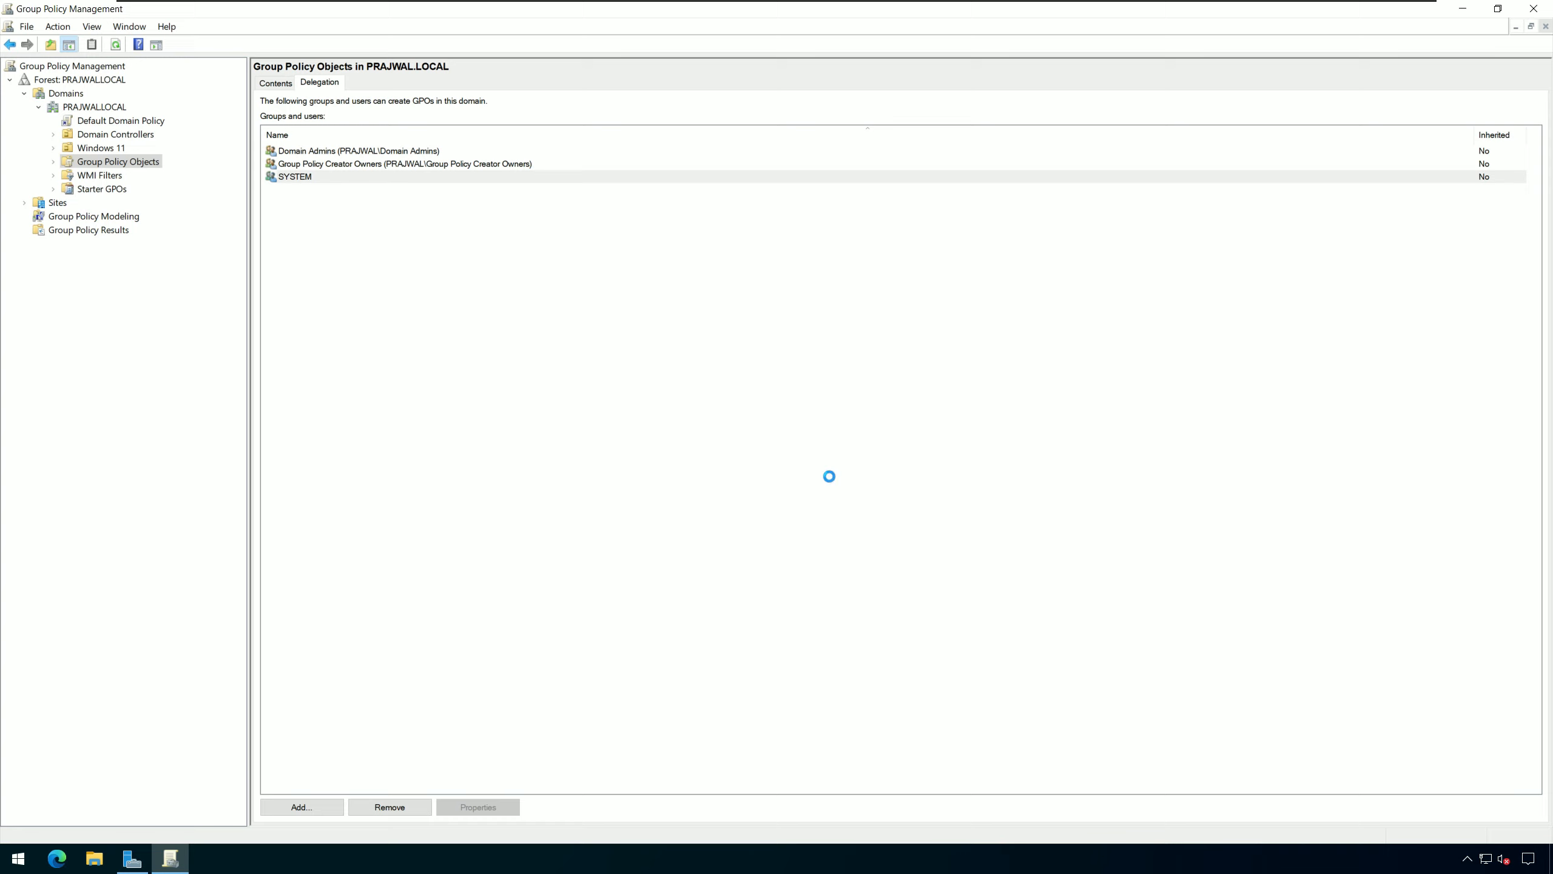
Open the "Prevent Changes to Taskbar and Start Menu Settings" GPO for editing and enlarge the editor window.
{"action": "left_click", "coordinate": [53, 161]}
{"action": "right_click", "coordinate": [177, 230]}
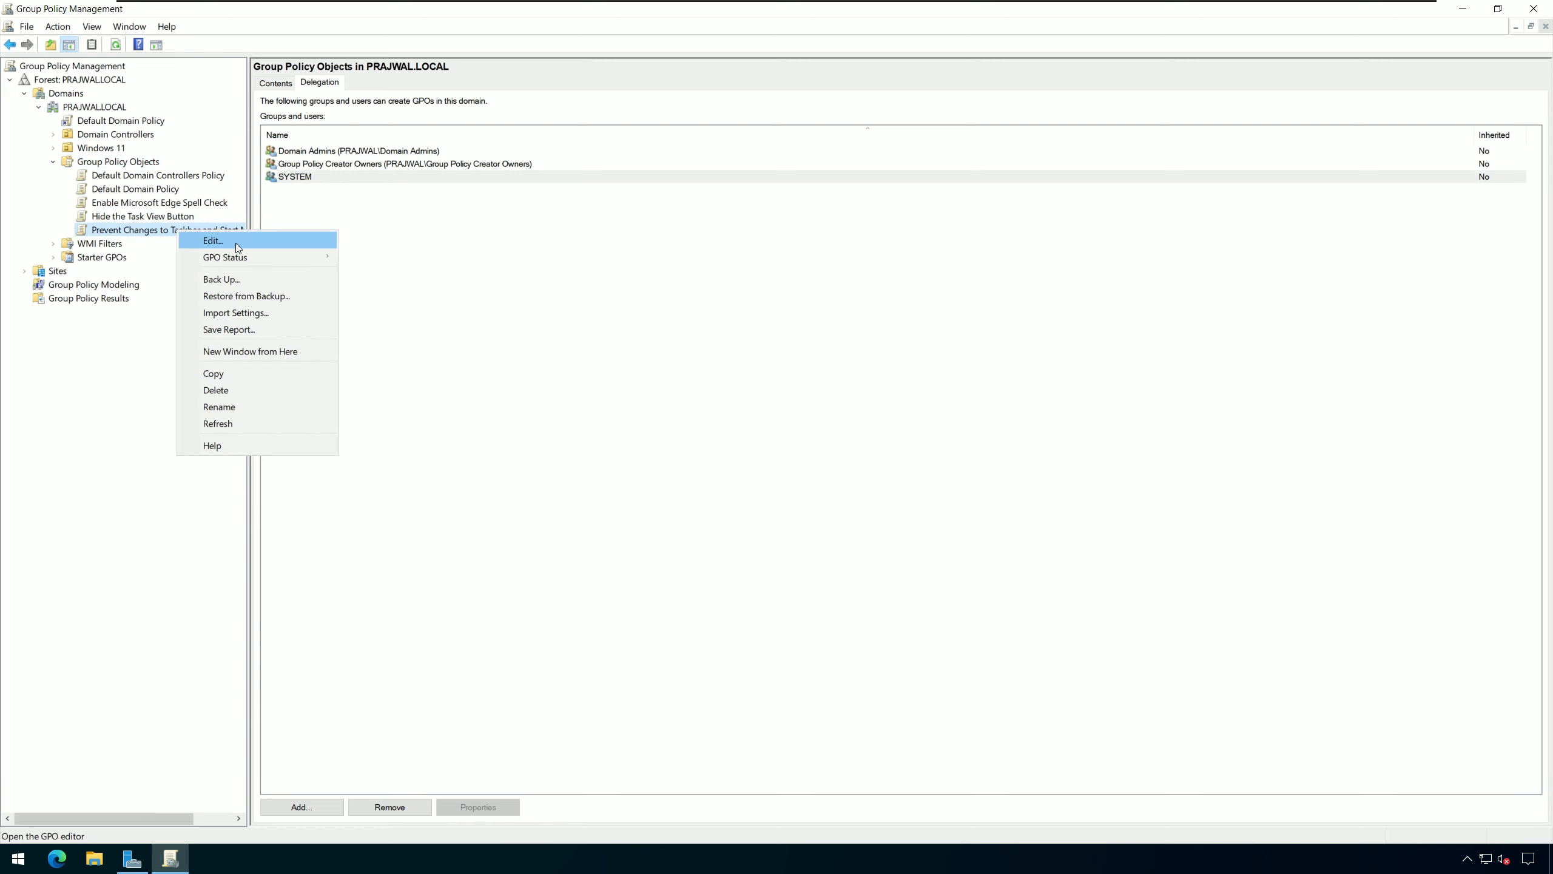
{"action": "left_click", "coordinate": [165, 231]}
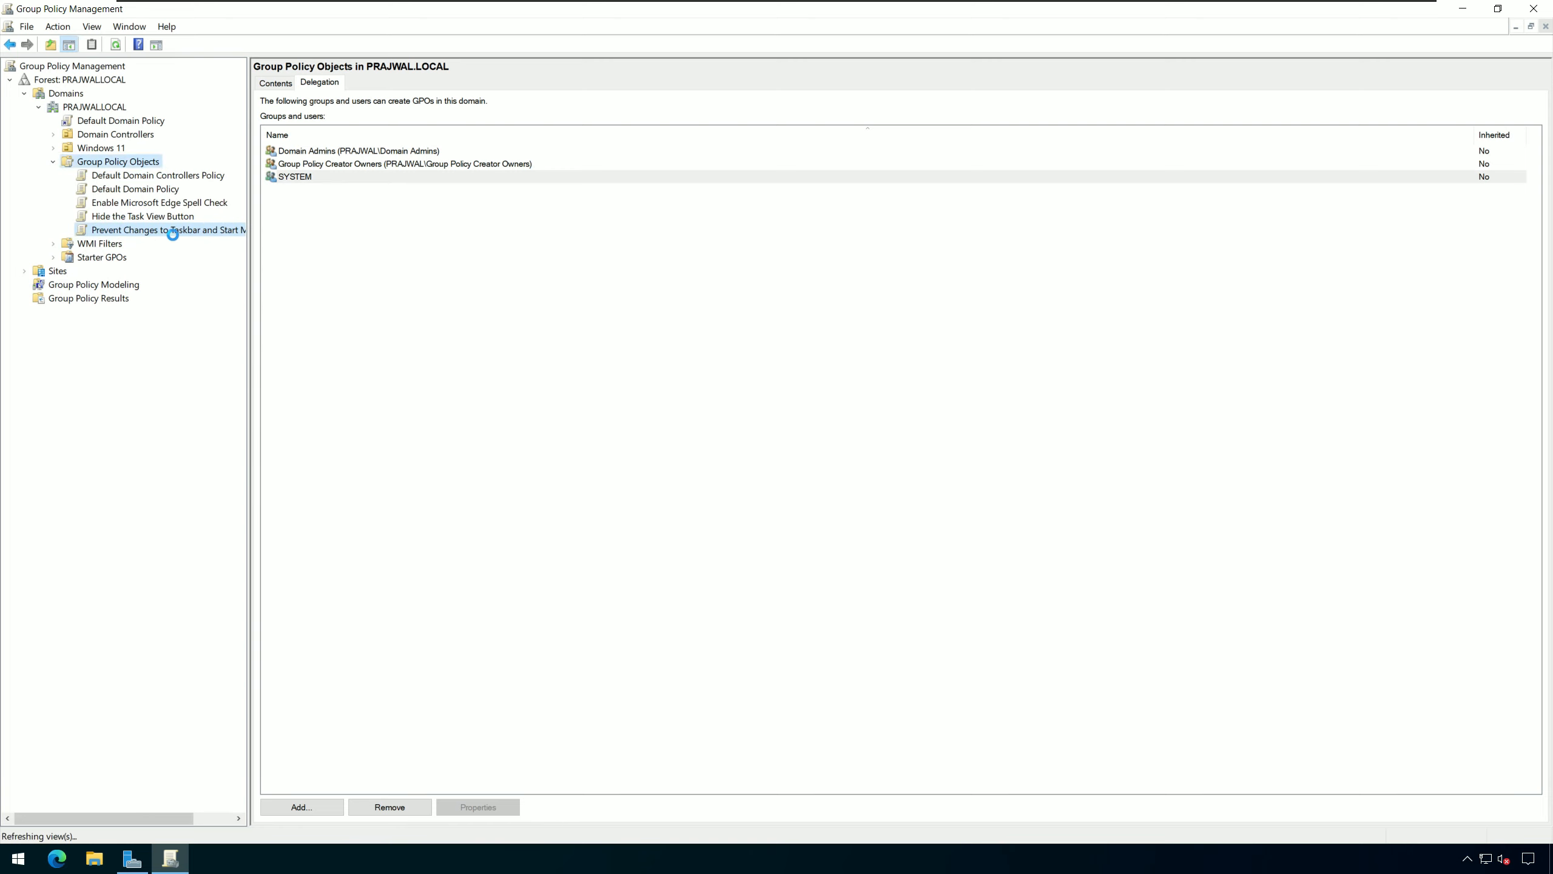
{"action": "right_click", "coordinate": [223, 234]}
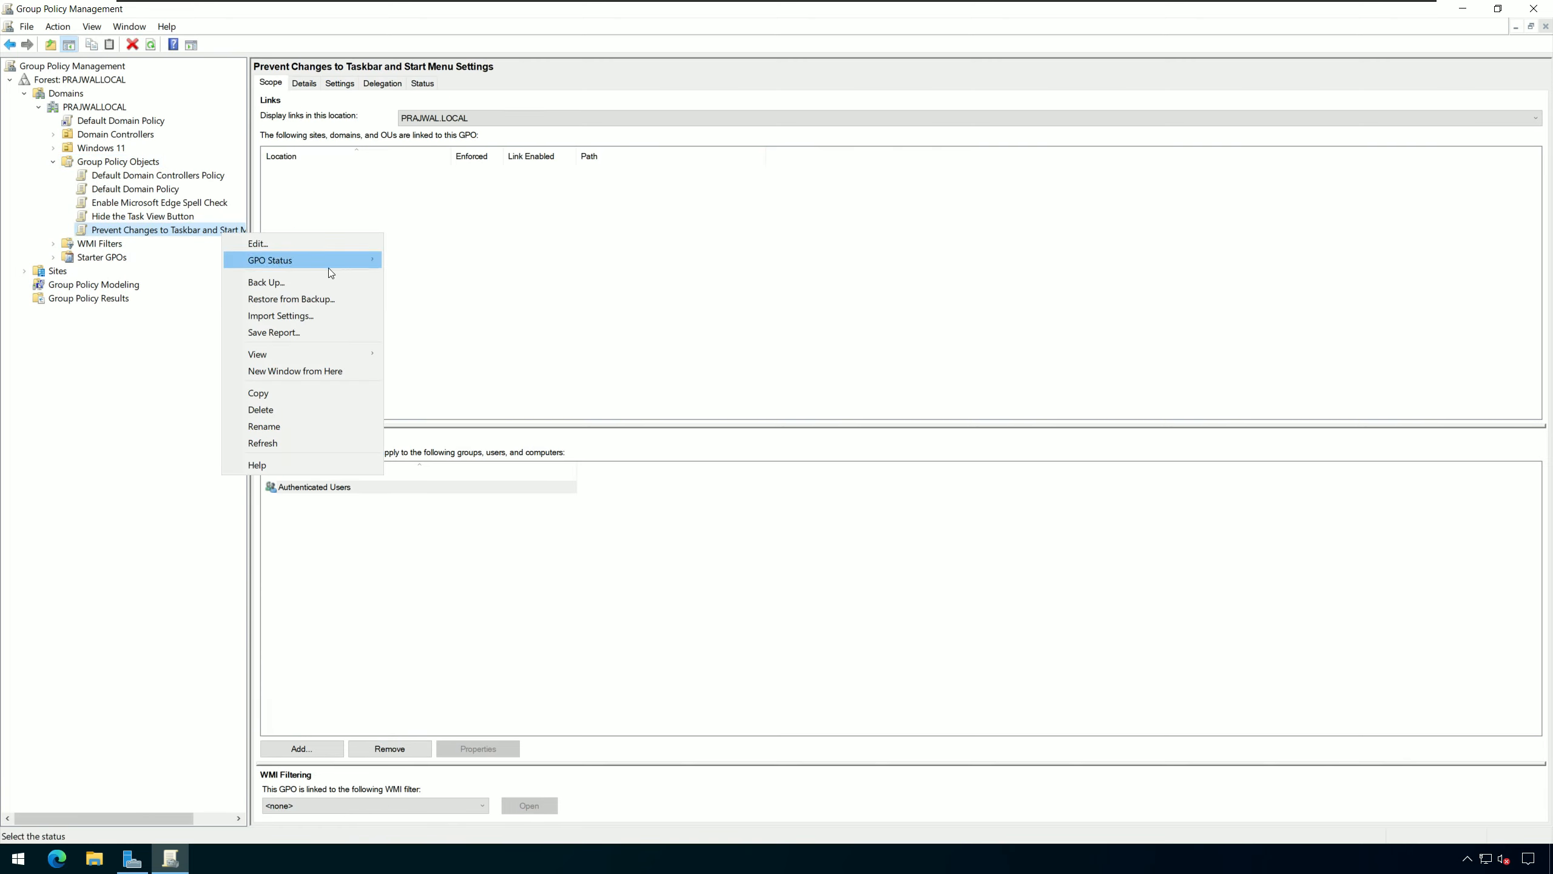
{"action": "left_click", "coordinate": [289, 244]}
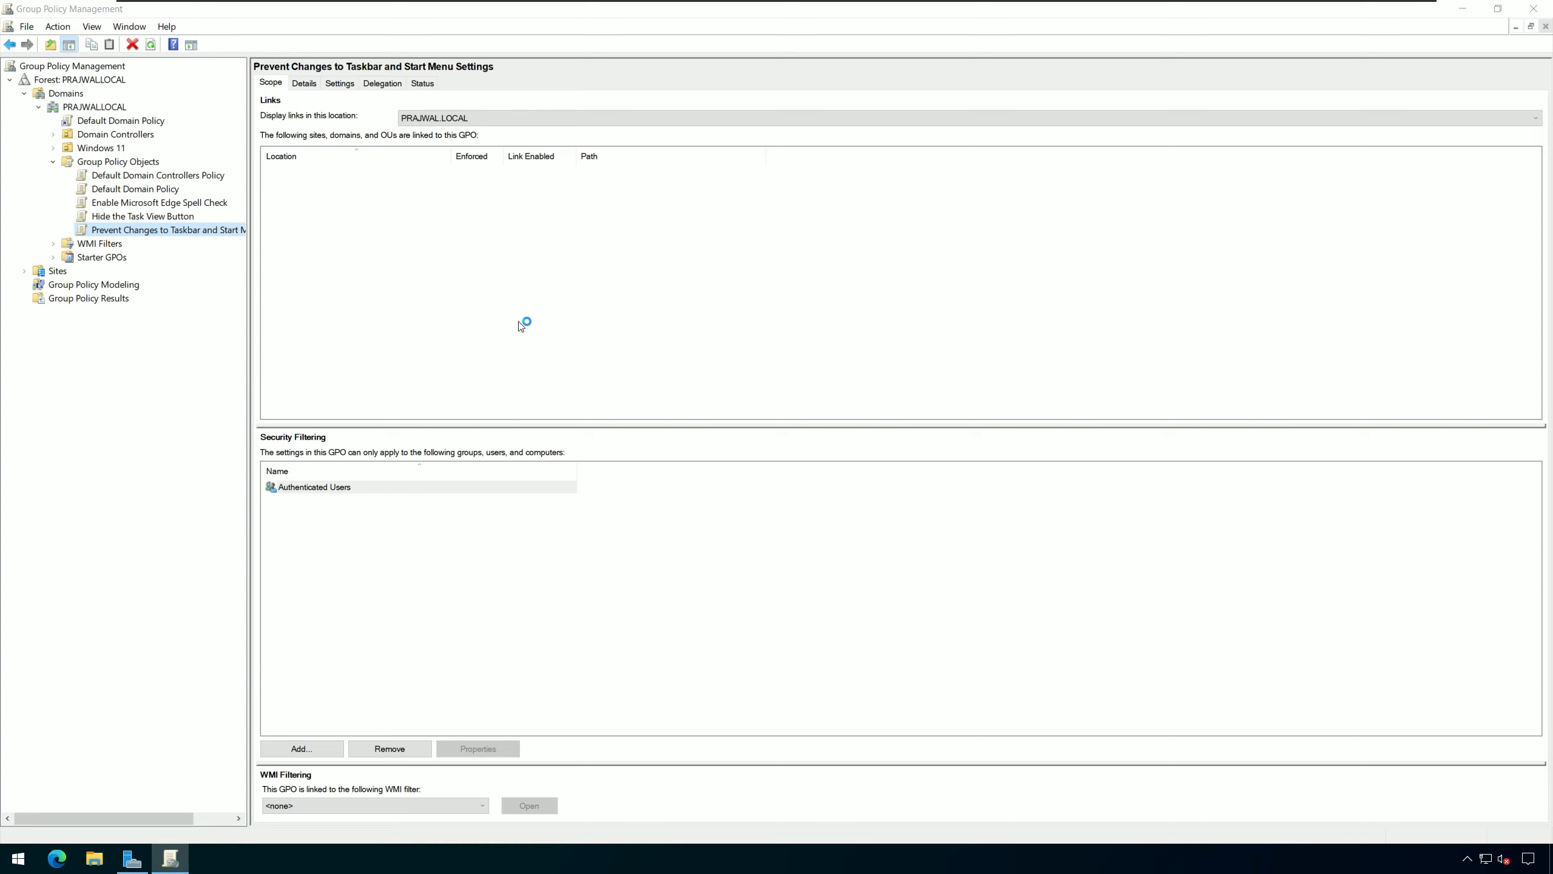
{"action": "left_click_drag", "start_coordinate": [342, 70], "coordinate": [523, 137]}
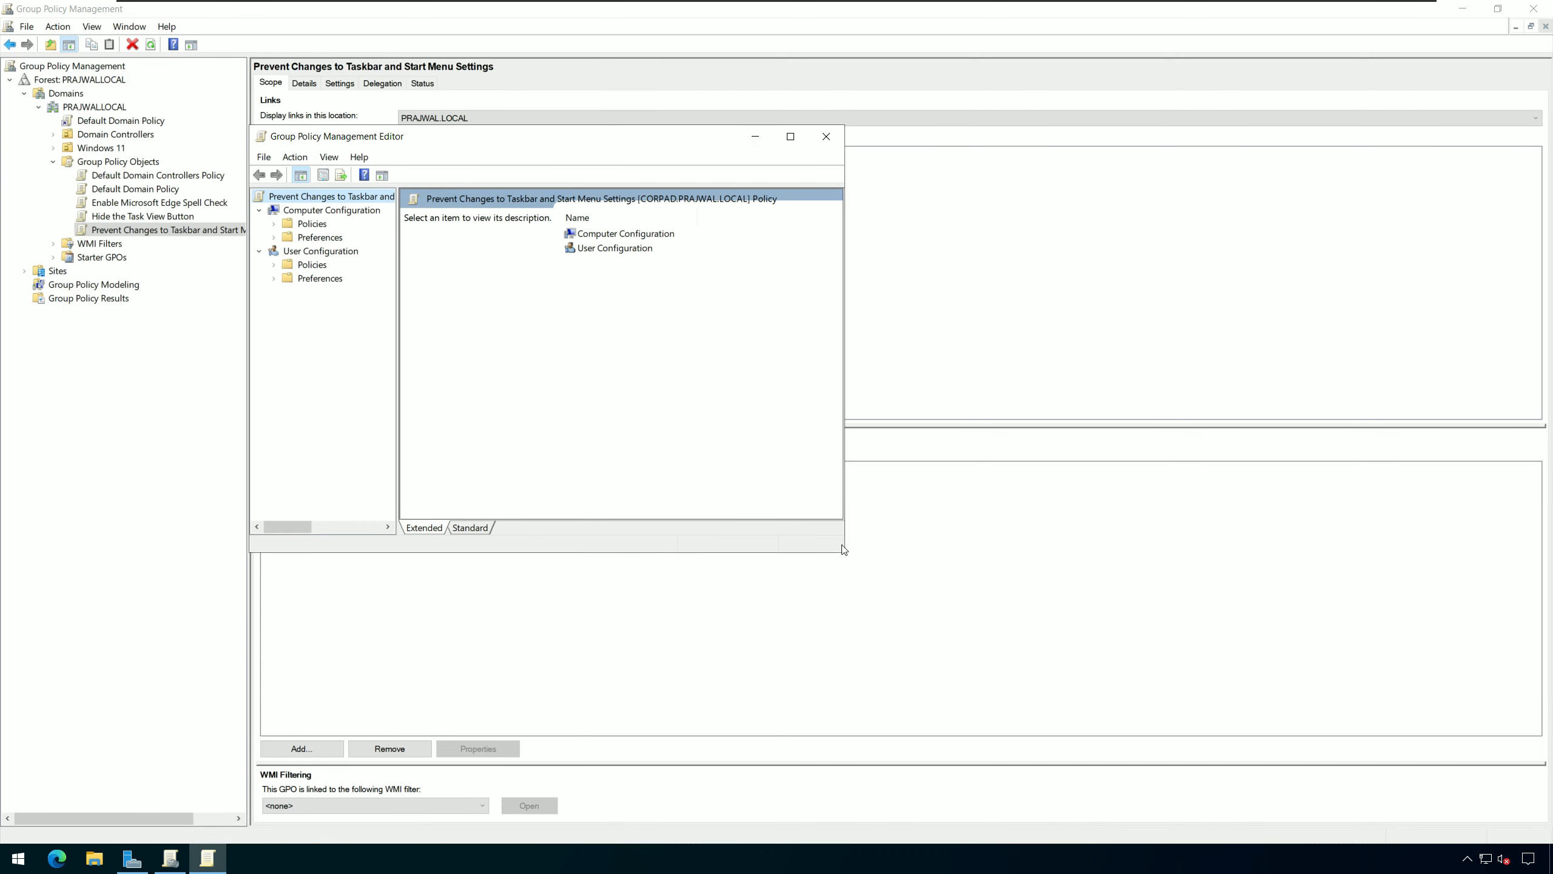
{"action": "left_click_drag", "start_coordinate": [845, 552], "coordinate": [1209, 798]}
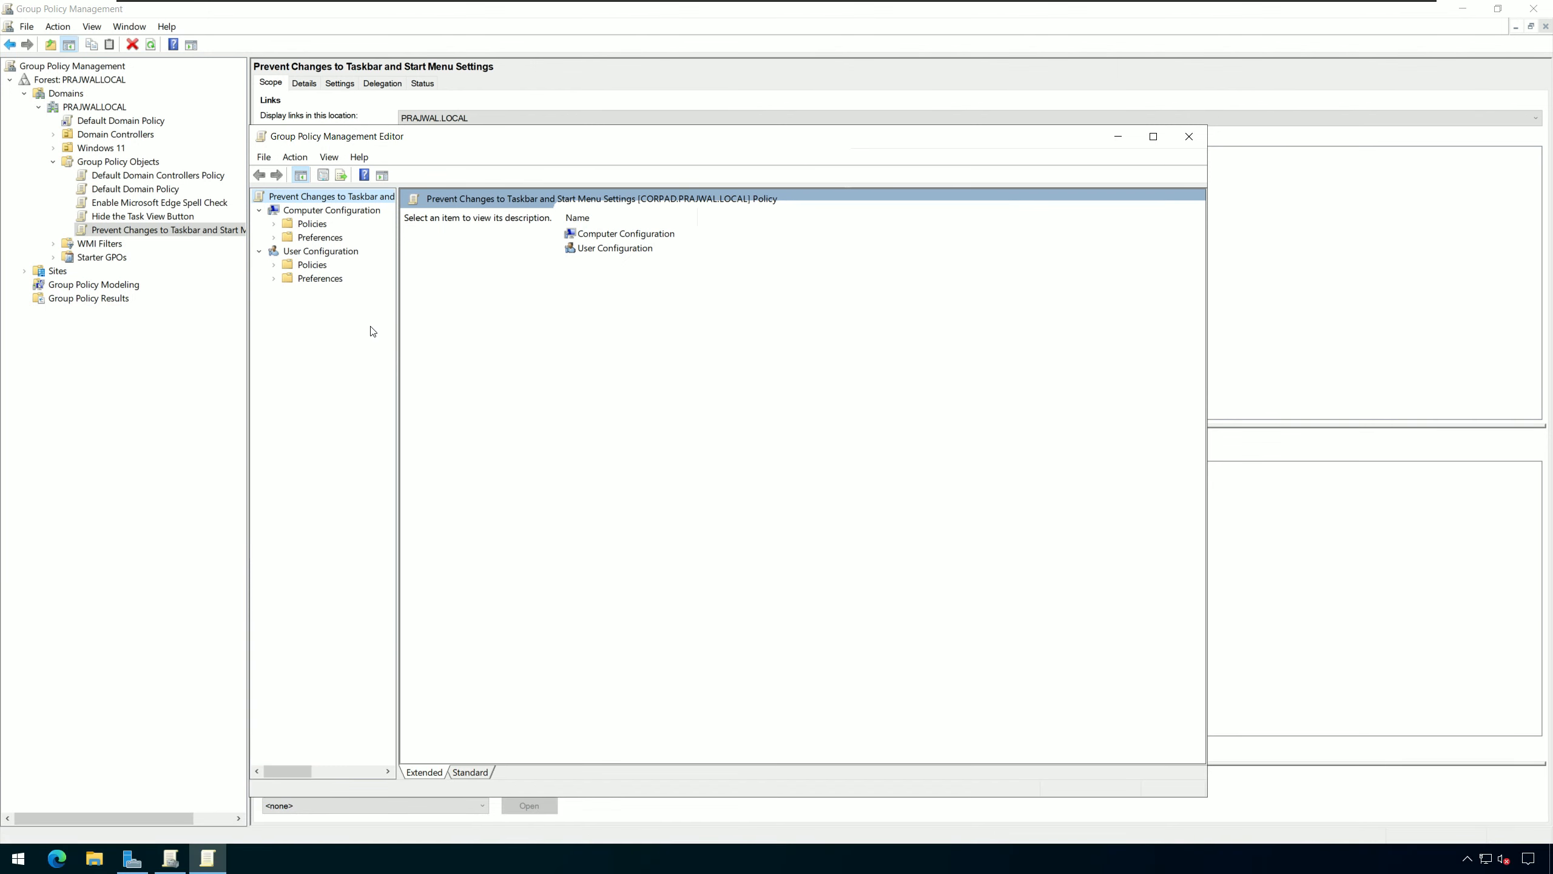
Show the User Configuration administrative template policies for Start Menu and Taskbar in the Standard view, sorted by setting name.
{"action": "left_click", "coordinate": [274, 265]}
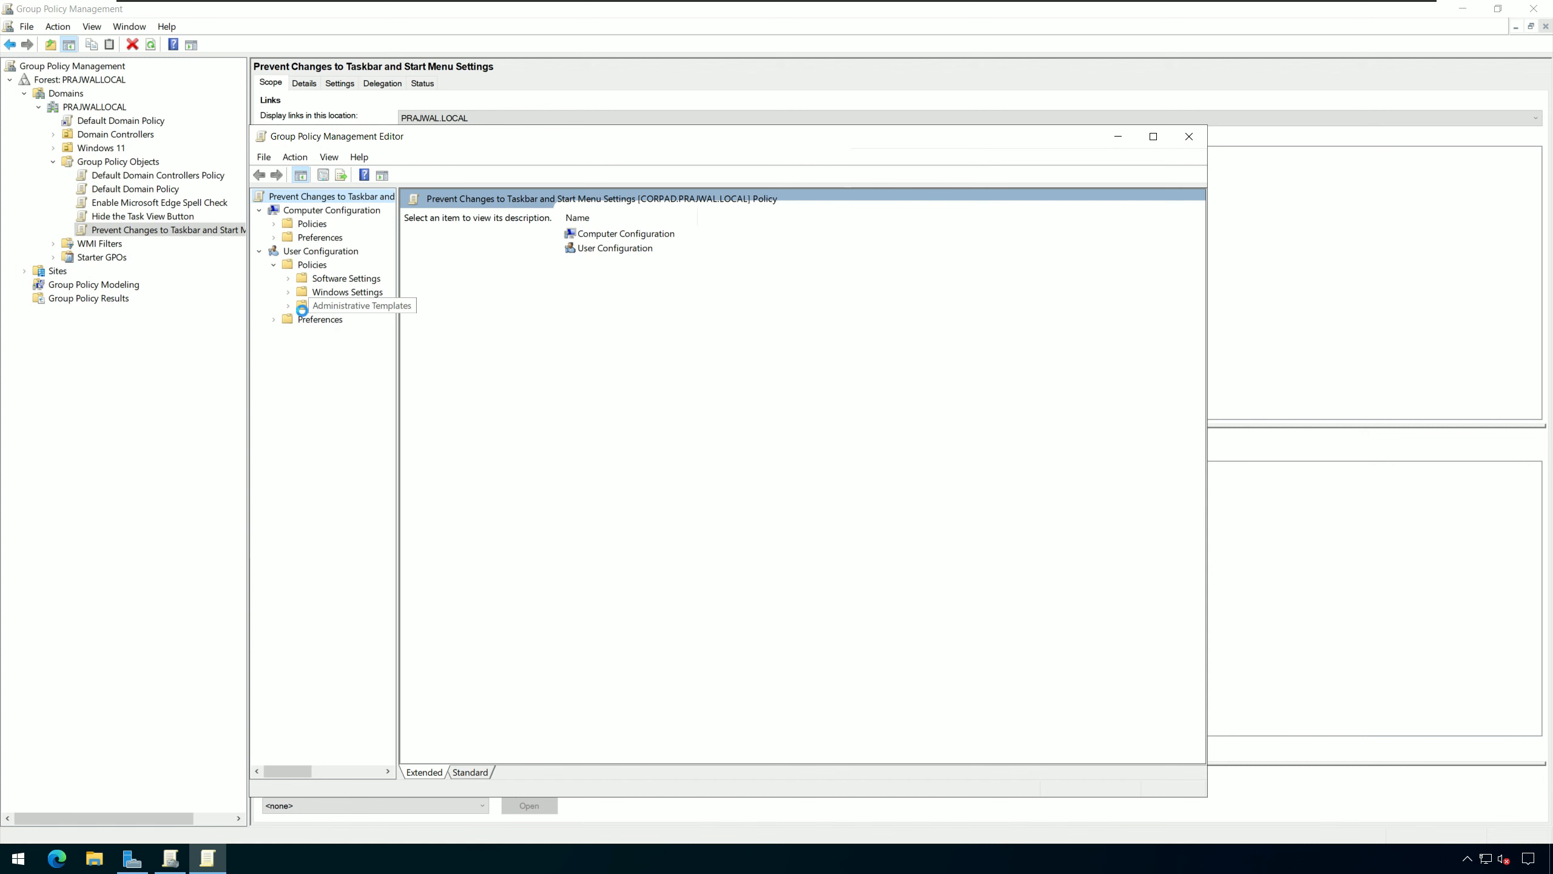
{"action": "left_click", "coordinate": [288, 305]}
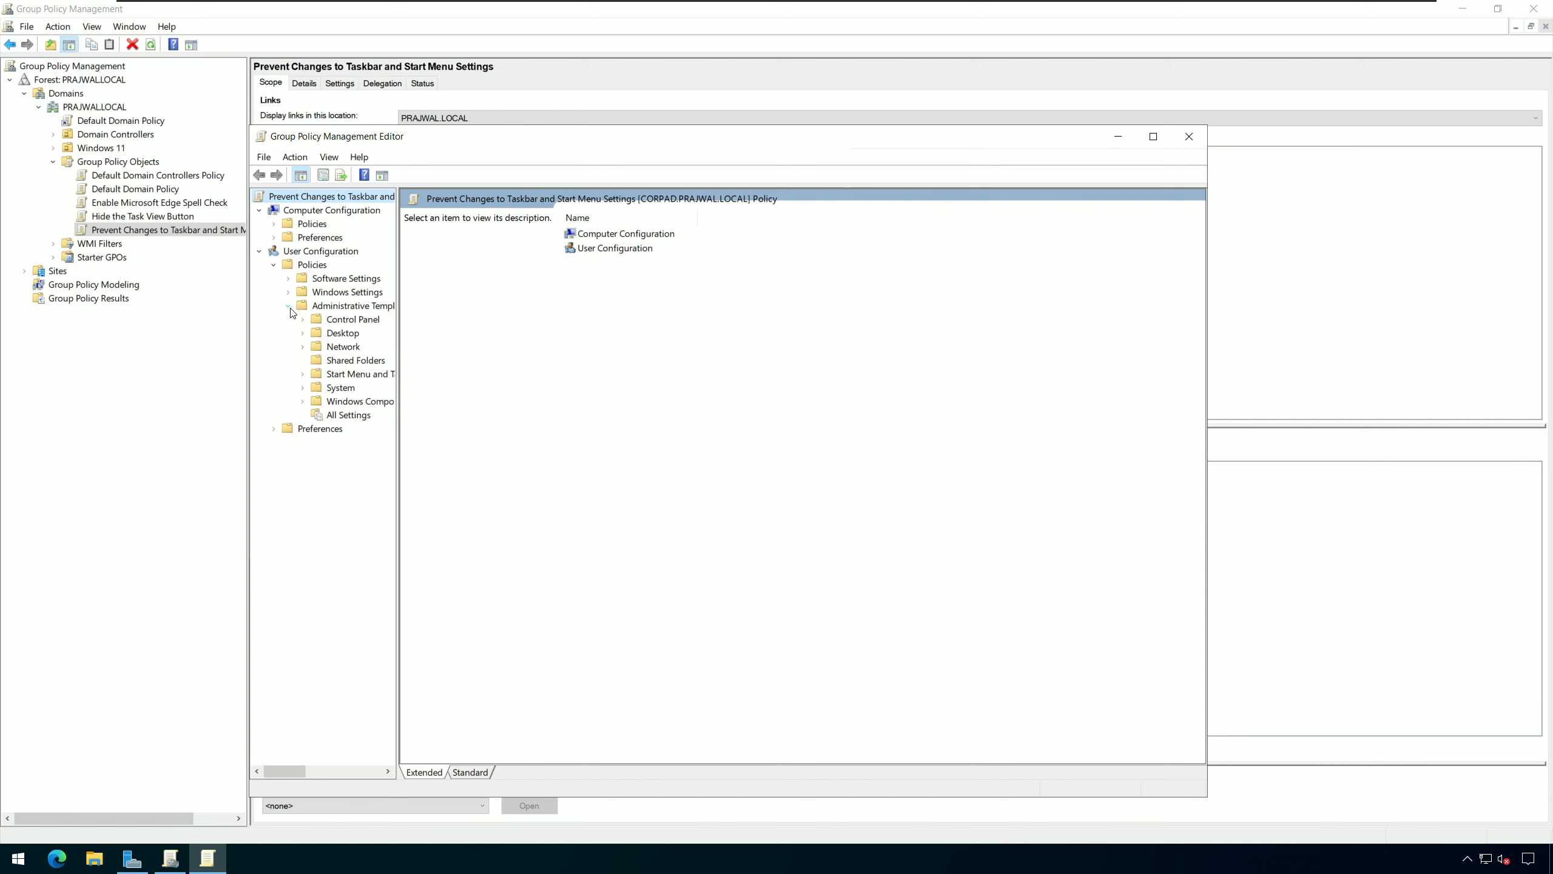
{"action": "left_click", "coordinate": [358, 374]}
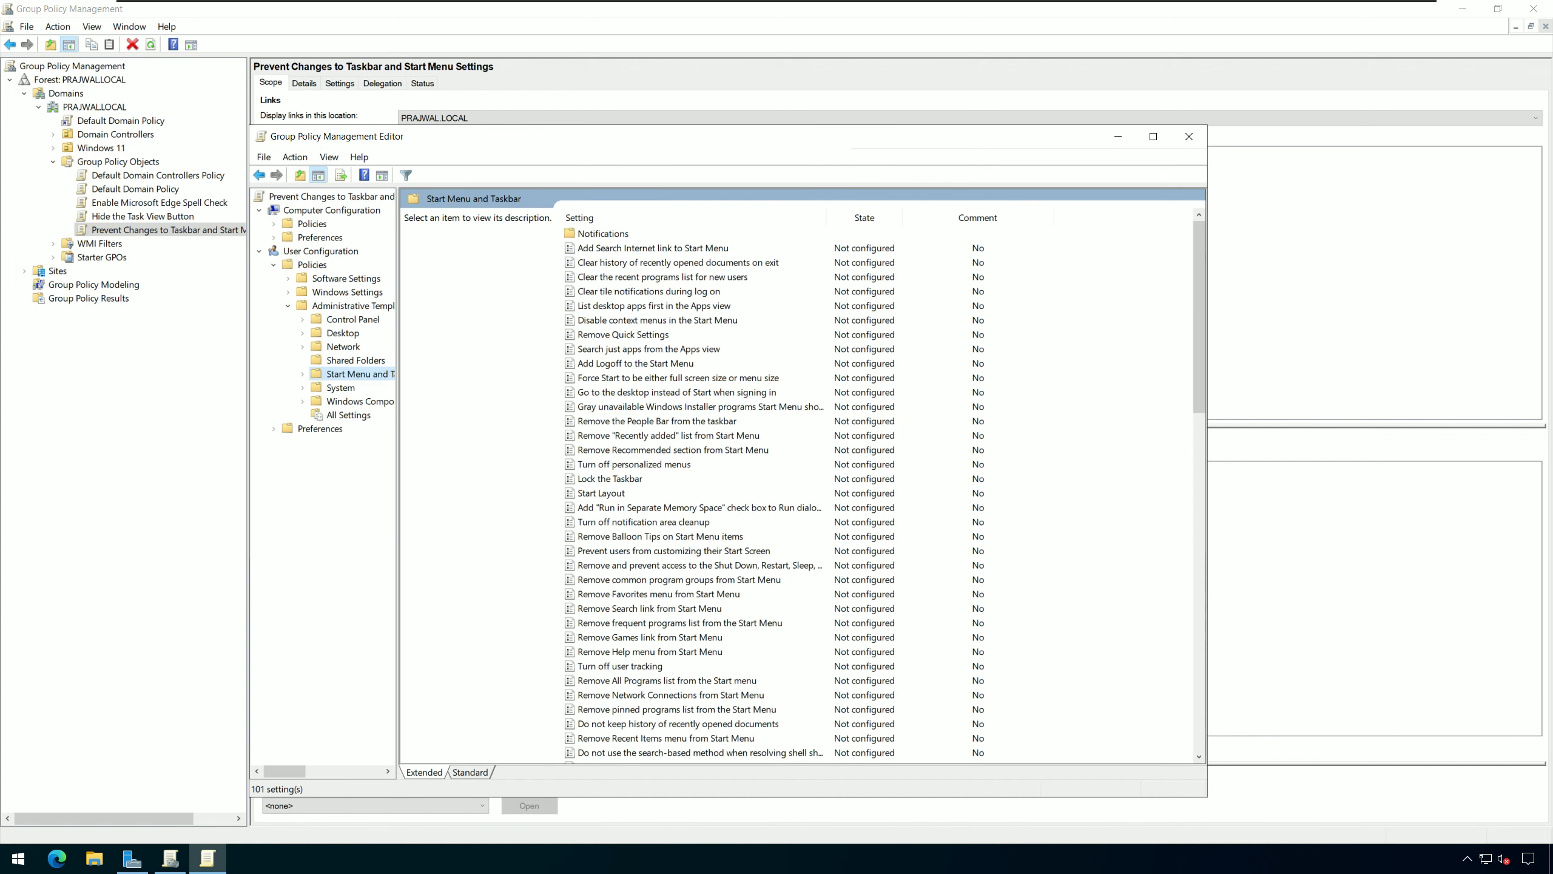
{"action": "left_click", "coordinate": [469, 772]}
{"action": "left_click", "coordinate": [509, 199]}
{"action": "left_click", "coordinate": [508, 306]}
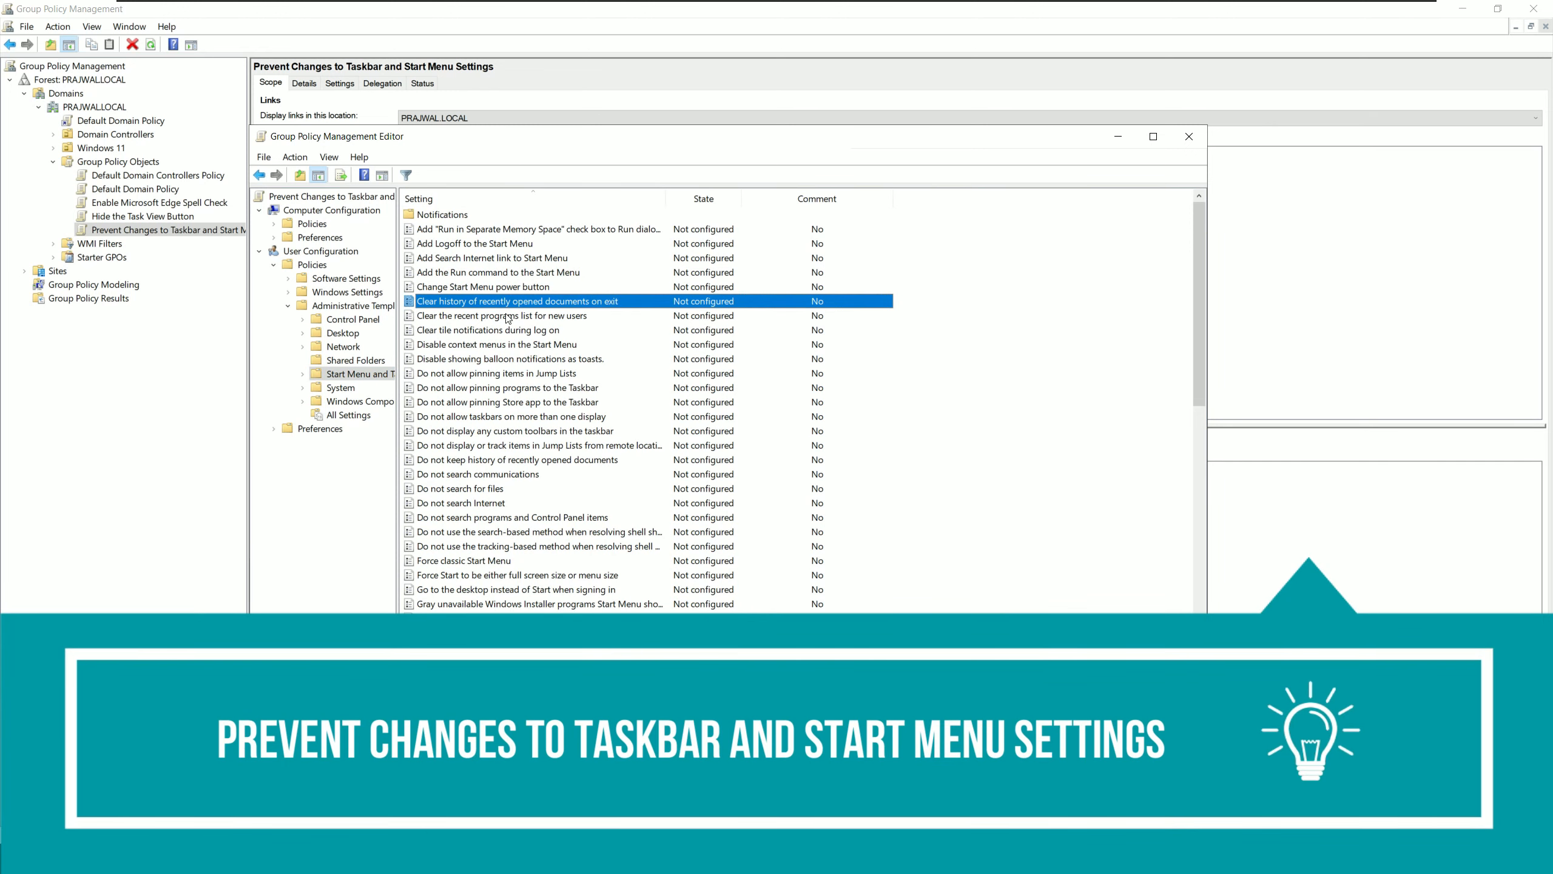
Set the "Prevent changes to Taskbar and Start Menu Settings" policy to Enabled and apply it.
{"action": "left_click", "coordinate": [498, 359]}
{"action": "type", "text": "pr"}
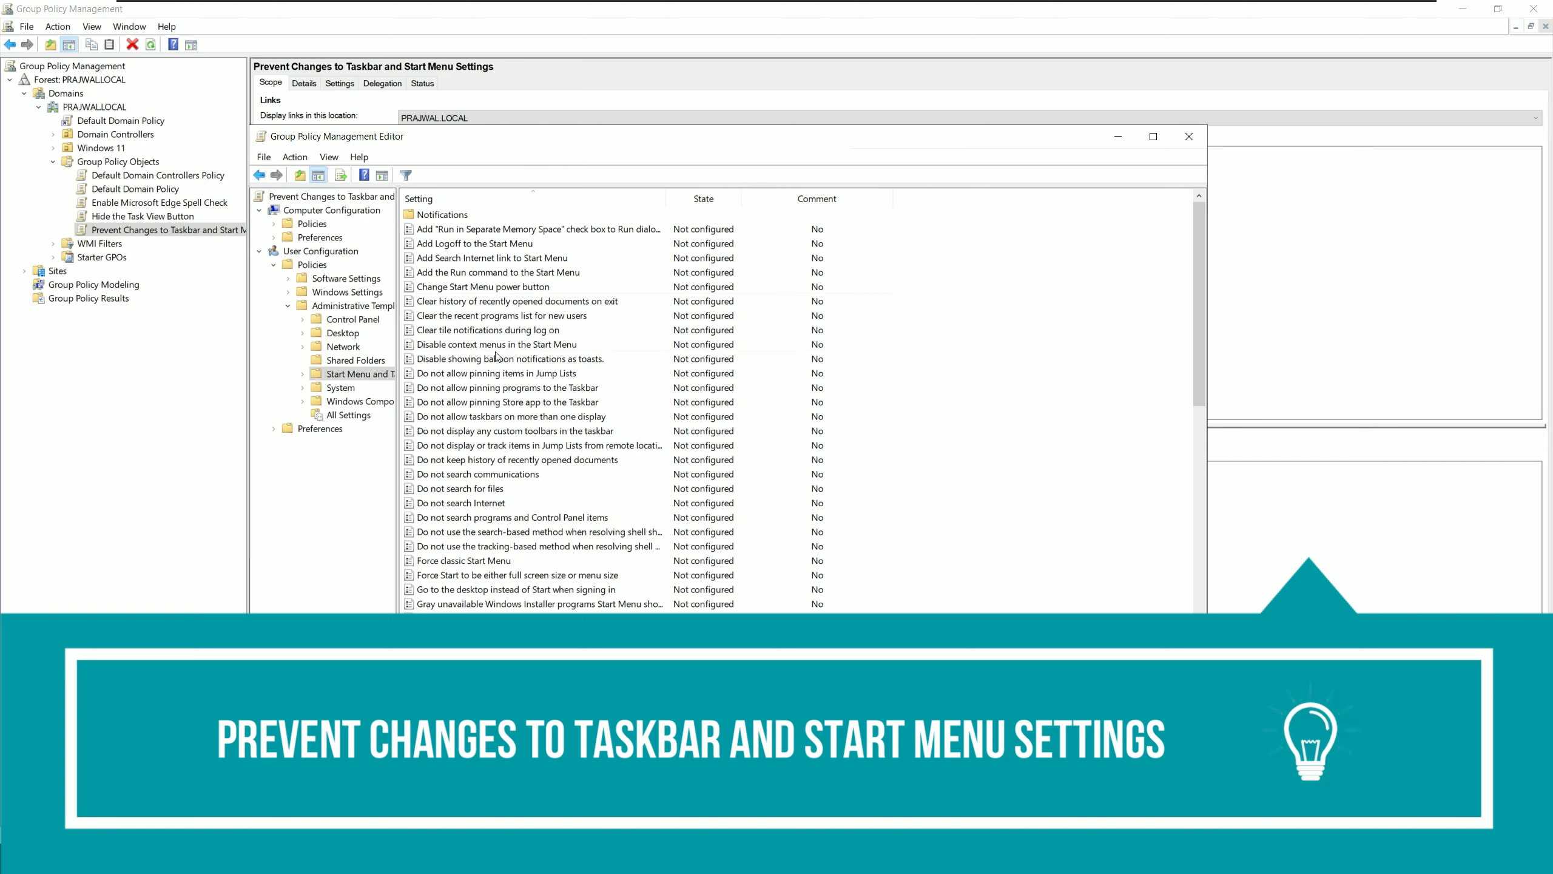
{"action": "right_click", "coordinate": [584, 707]}
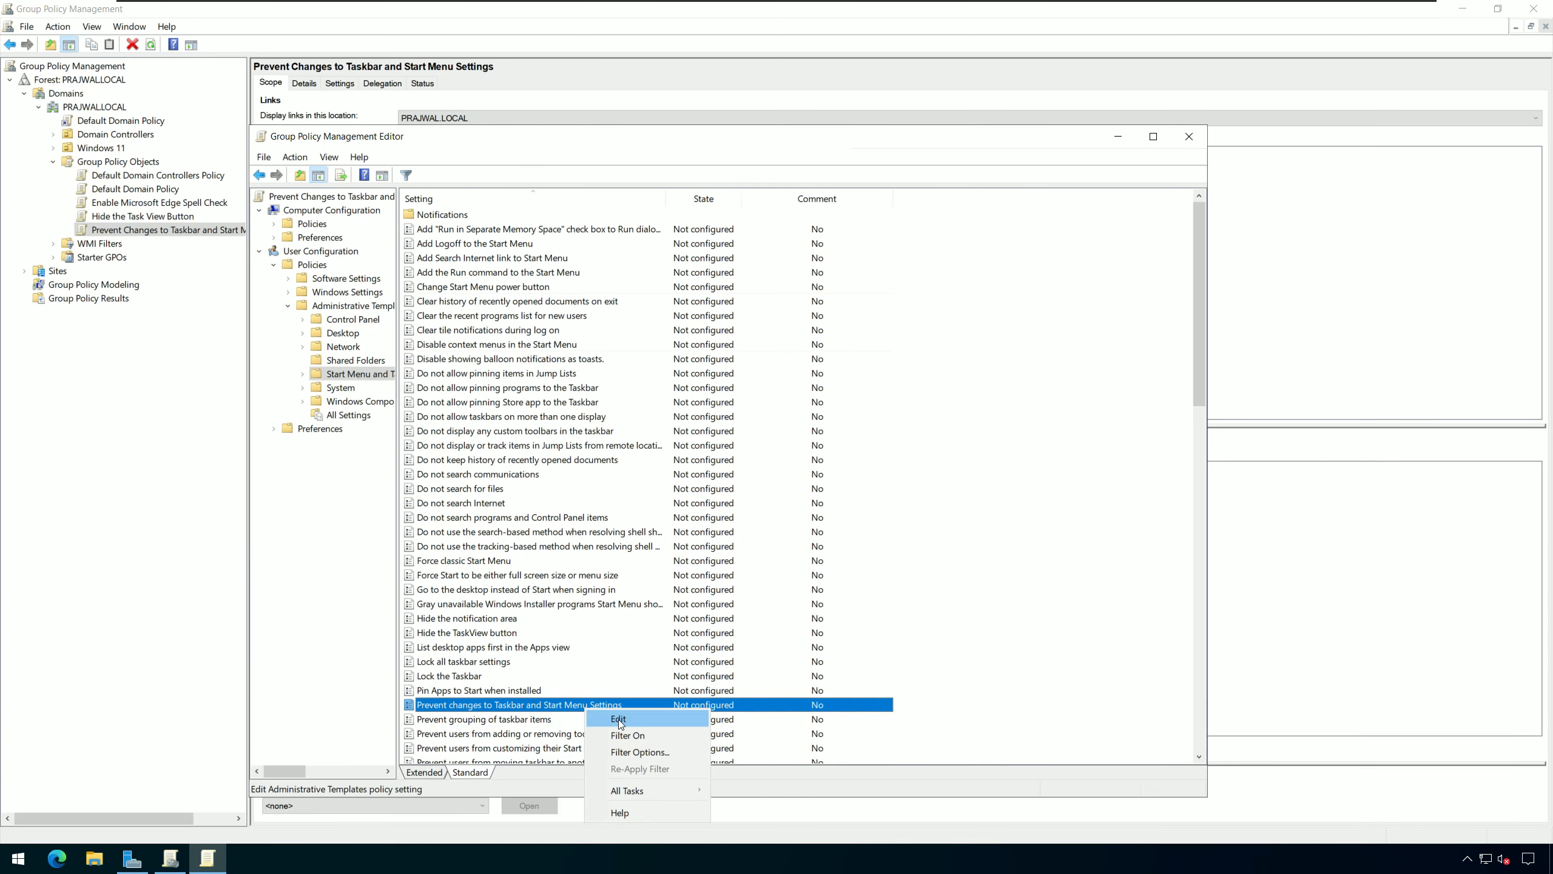
{"action": "left_click", "coordinate": [618, 719]}
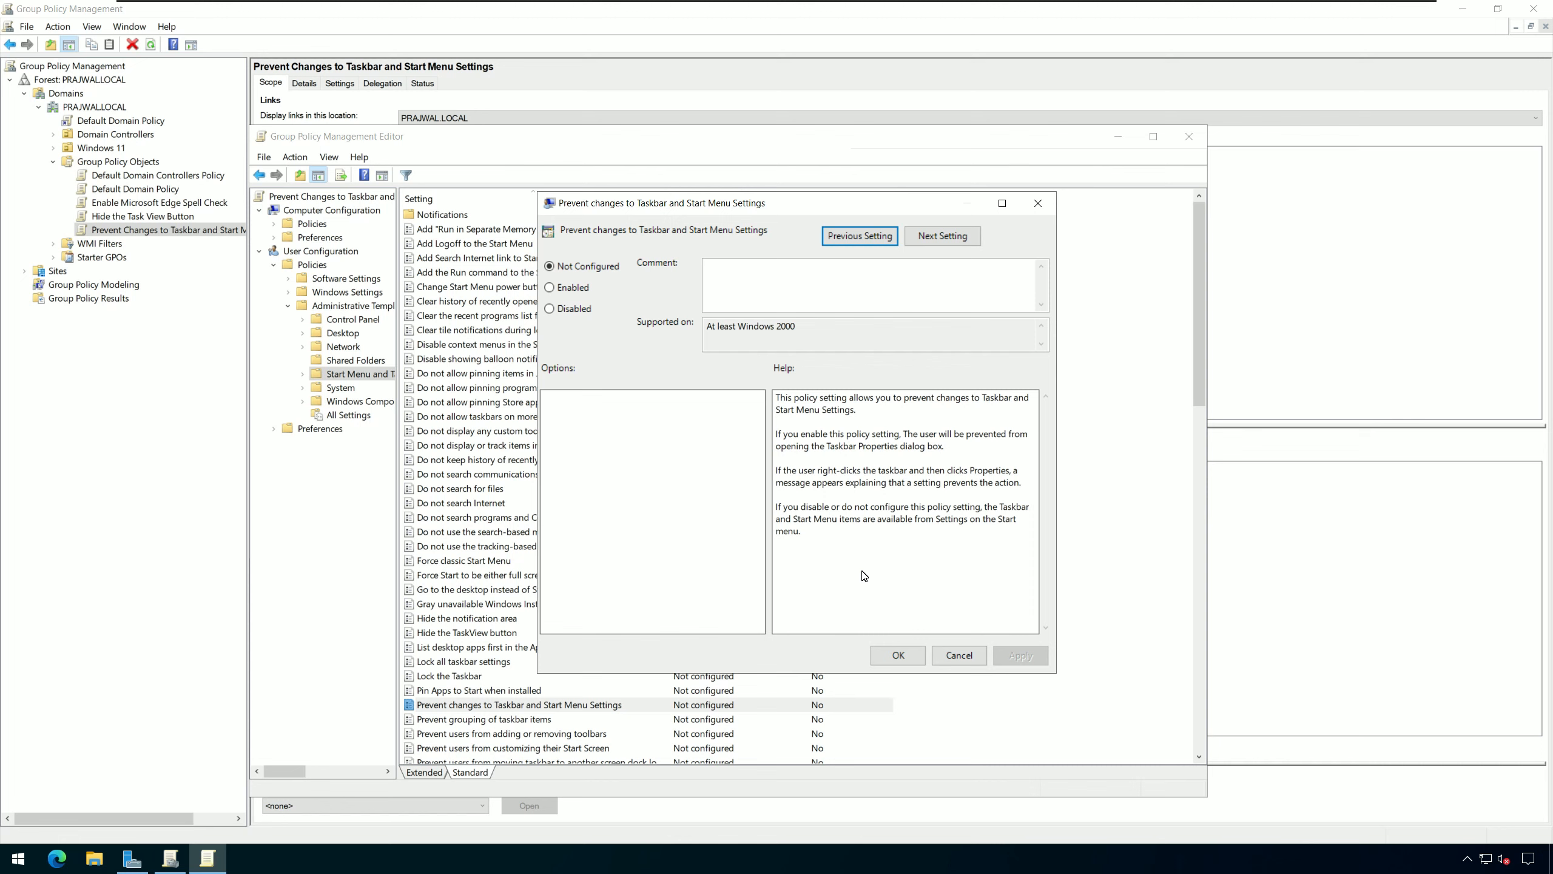
{"action": "left_click", "coordinate": [572, 289]}
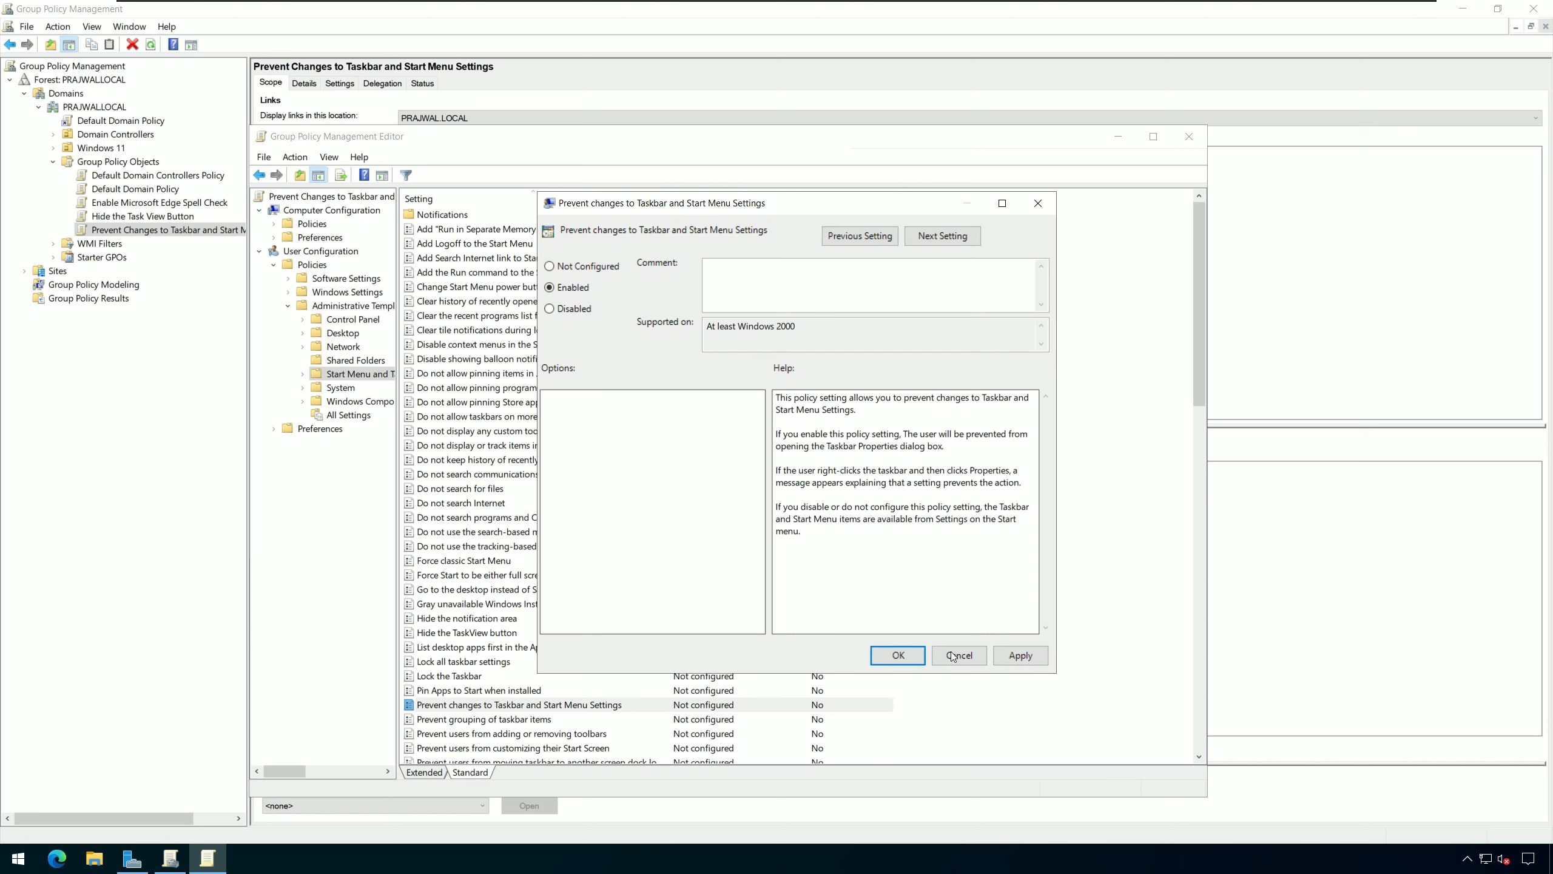
{"action": "left_click", "coordinate": [1027, 658]}
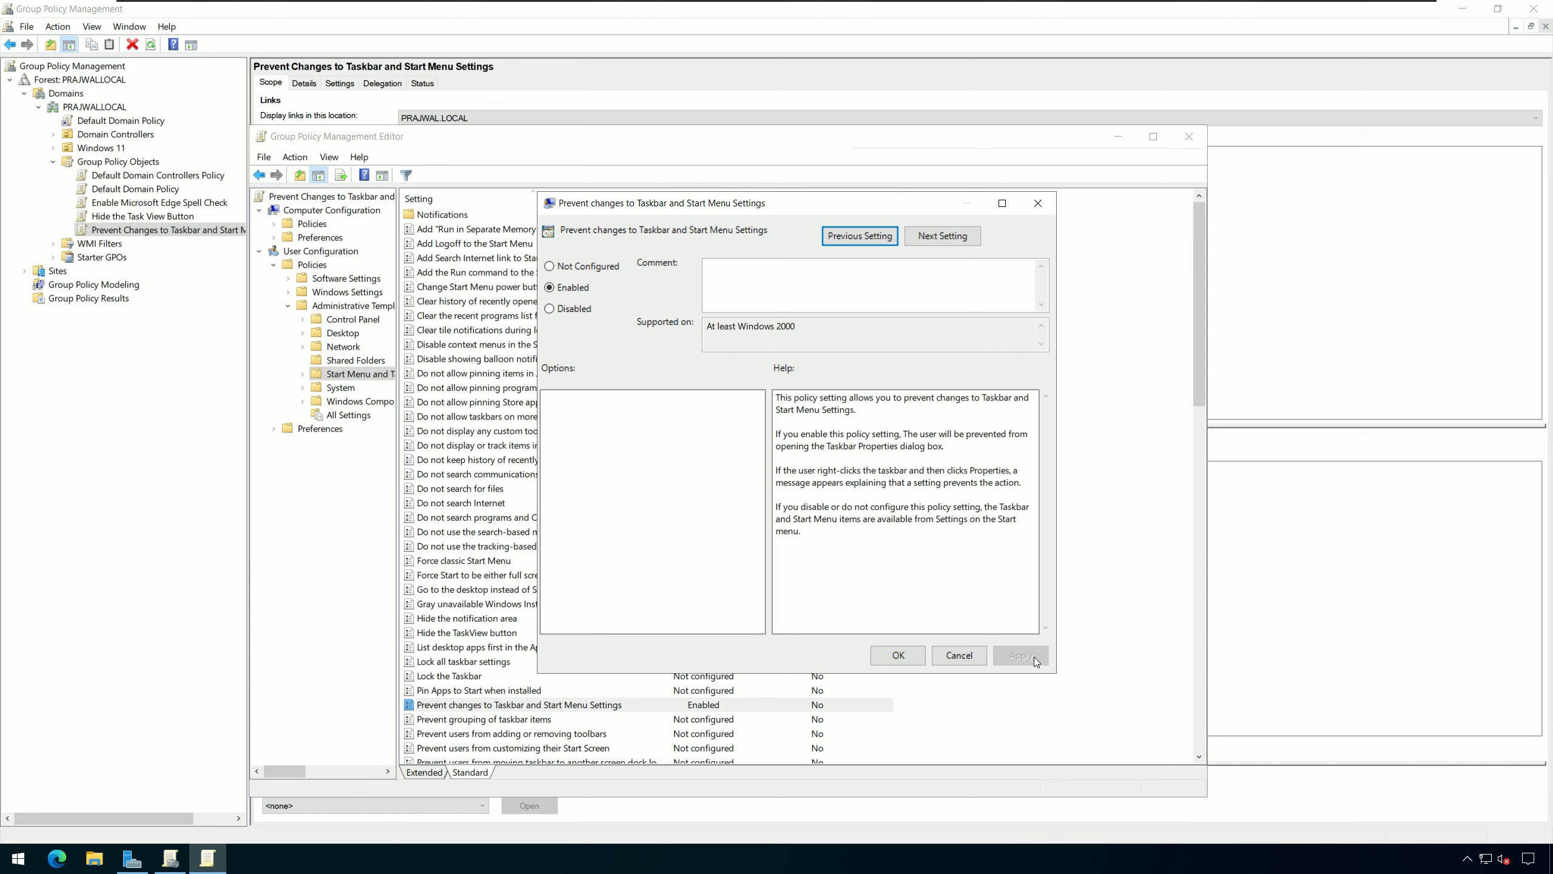
{"action": "left_click", "coordinate": [910, 657]}
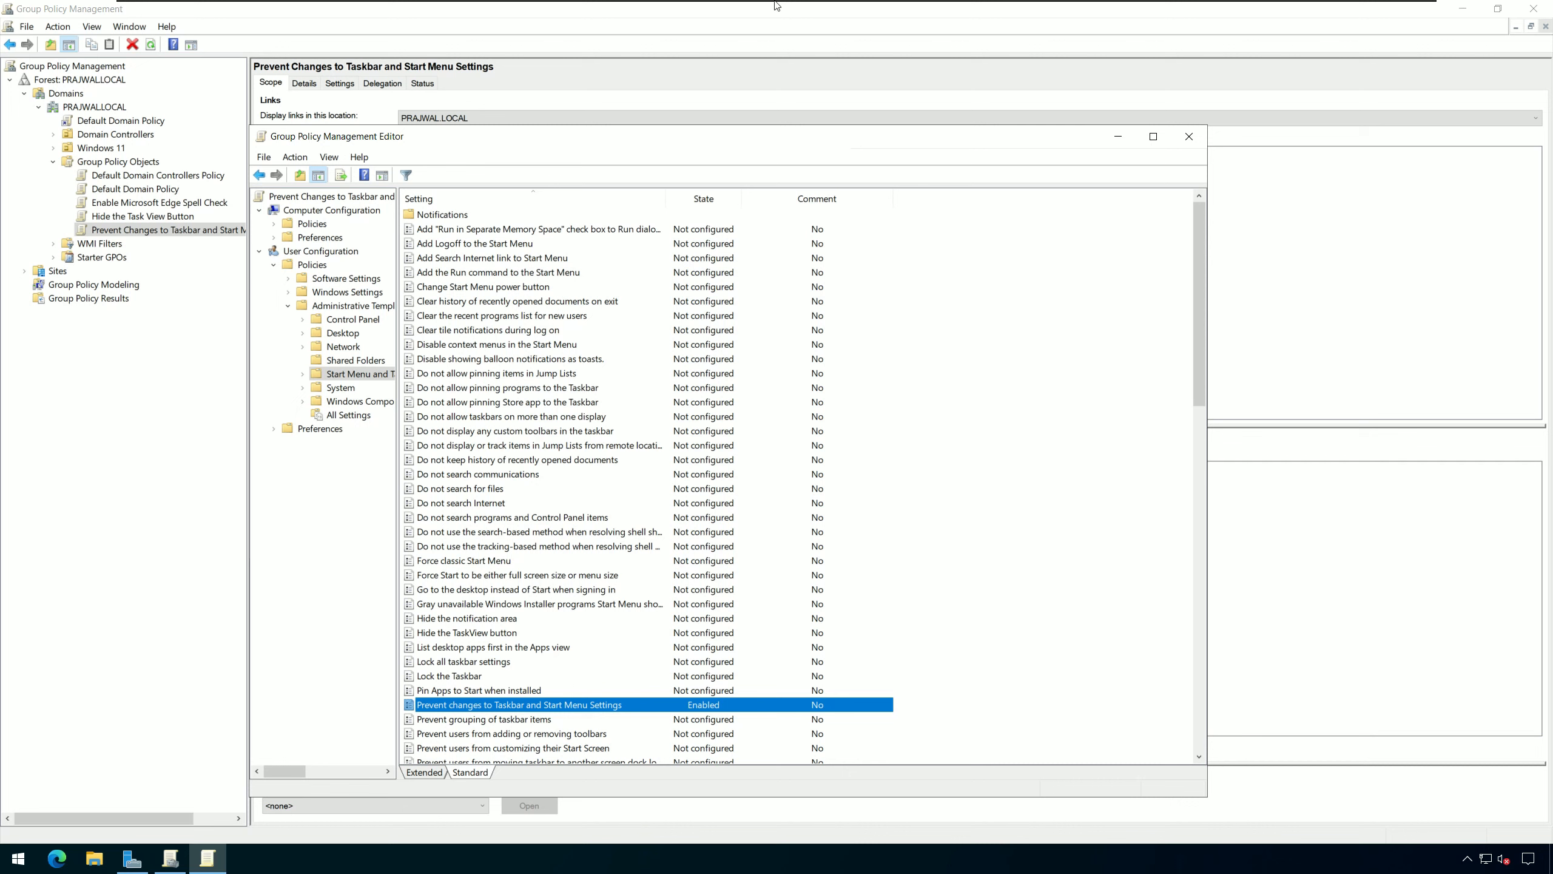
{"action": "mouse_move", "coordinate": [801, 37]}
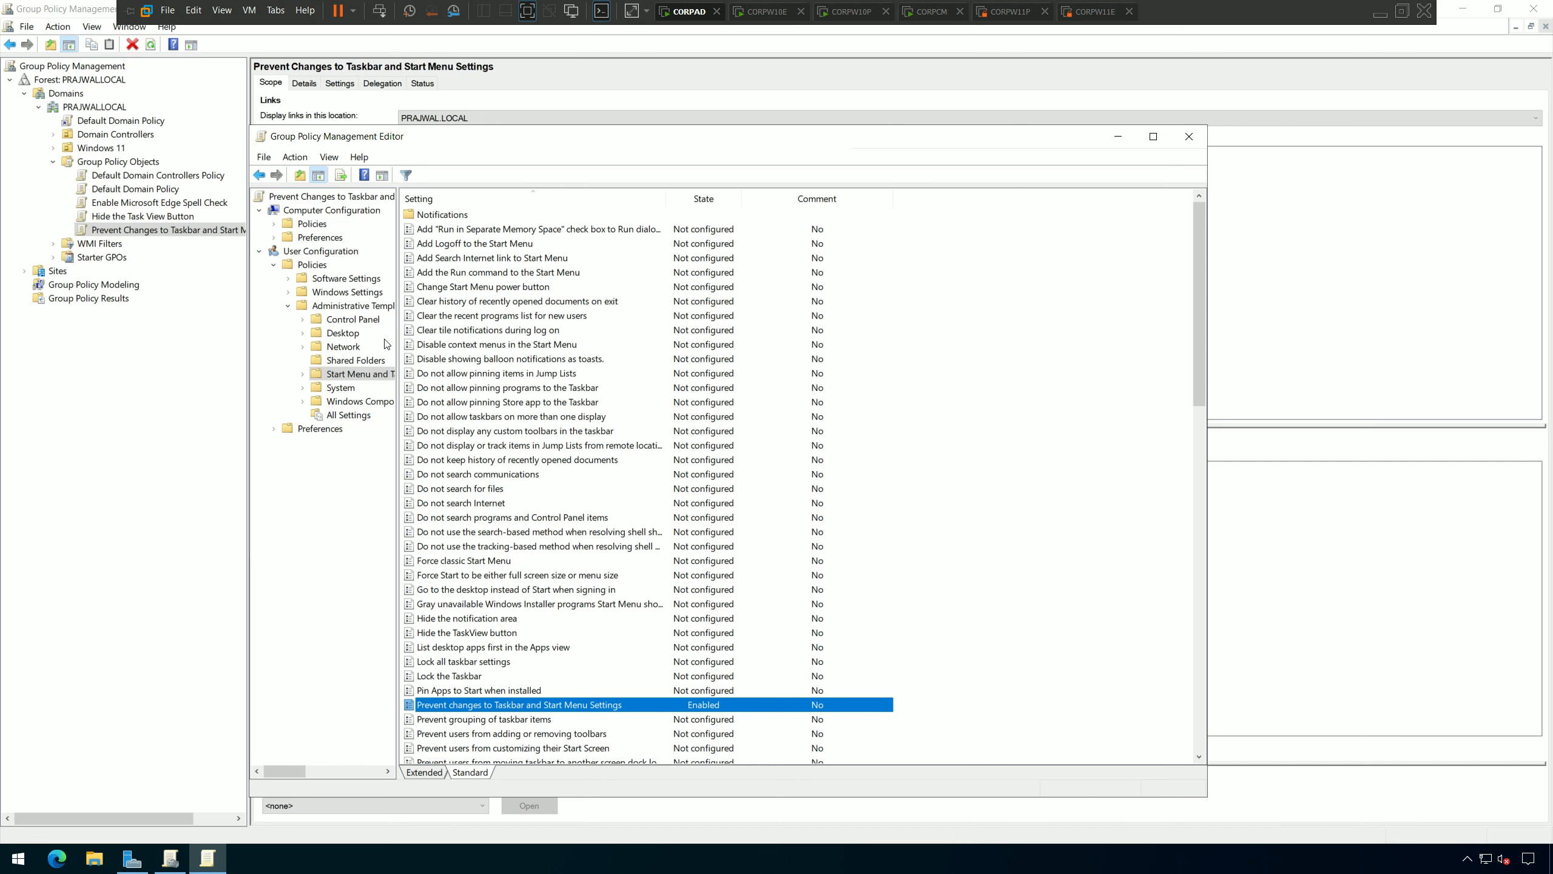
{"action": "left_click", "coordinate": [196, 234]}
{"action": "right_click", "coordinate": [206, 232]}
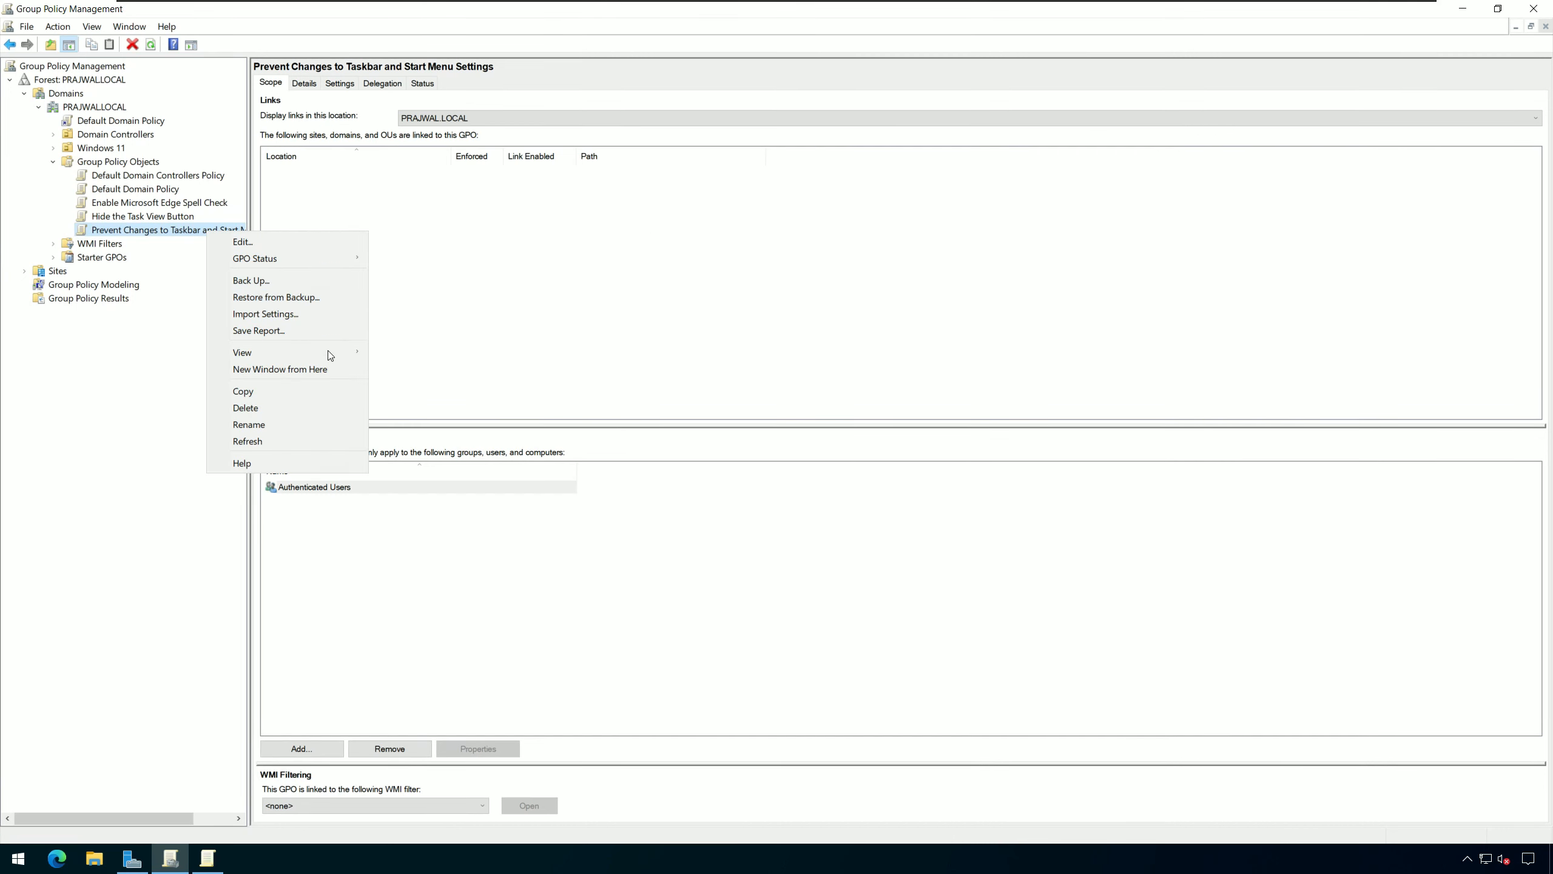
{"action": "left_click", "coordinate": [328, 396]}
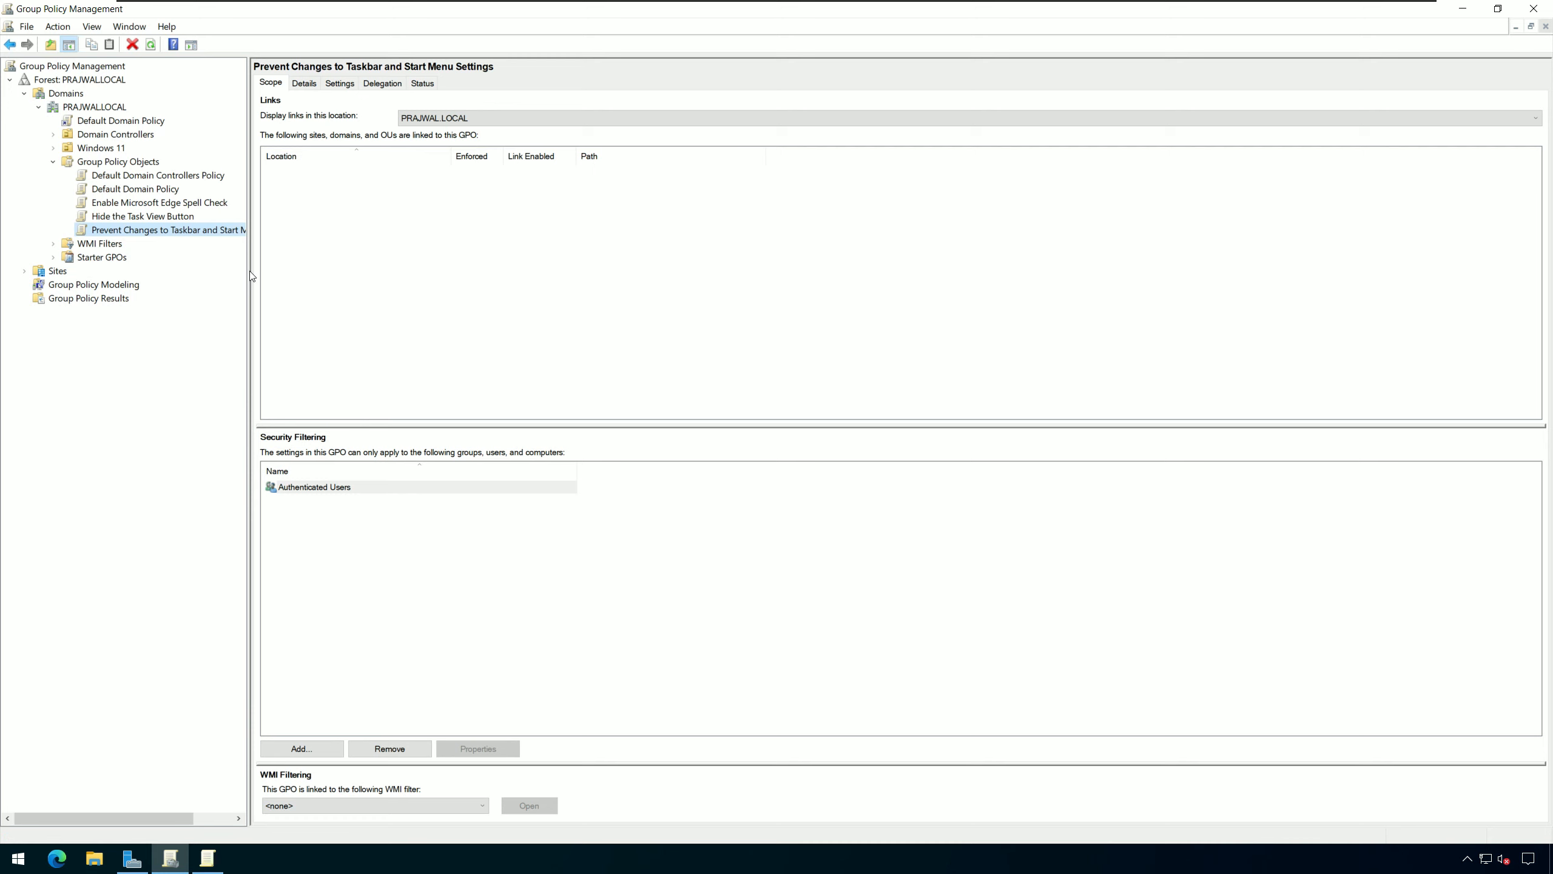
{"action": "right_click", "coordinate": [236, 232]}
{"action": "left_click", "coordinate": [209, 229]}
{"action": "left_click_drag", "start_coordinate": [75, 817], "coordinate": [36, 817]}
Link the existing "Prevent Changes to Taskbar and Start Menu Settings" GPO to the domain root.
{"action": "left_click", "coordinate": [103, 107]}
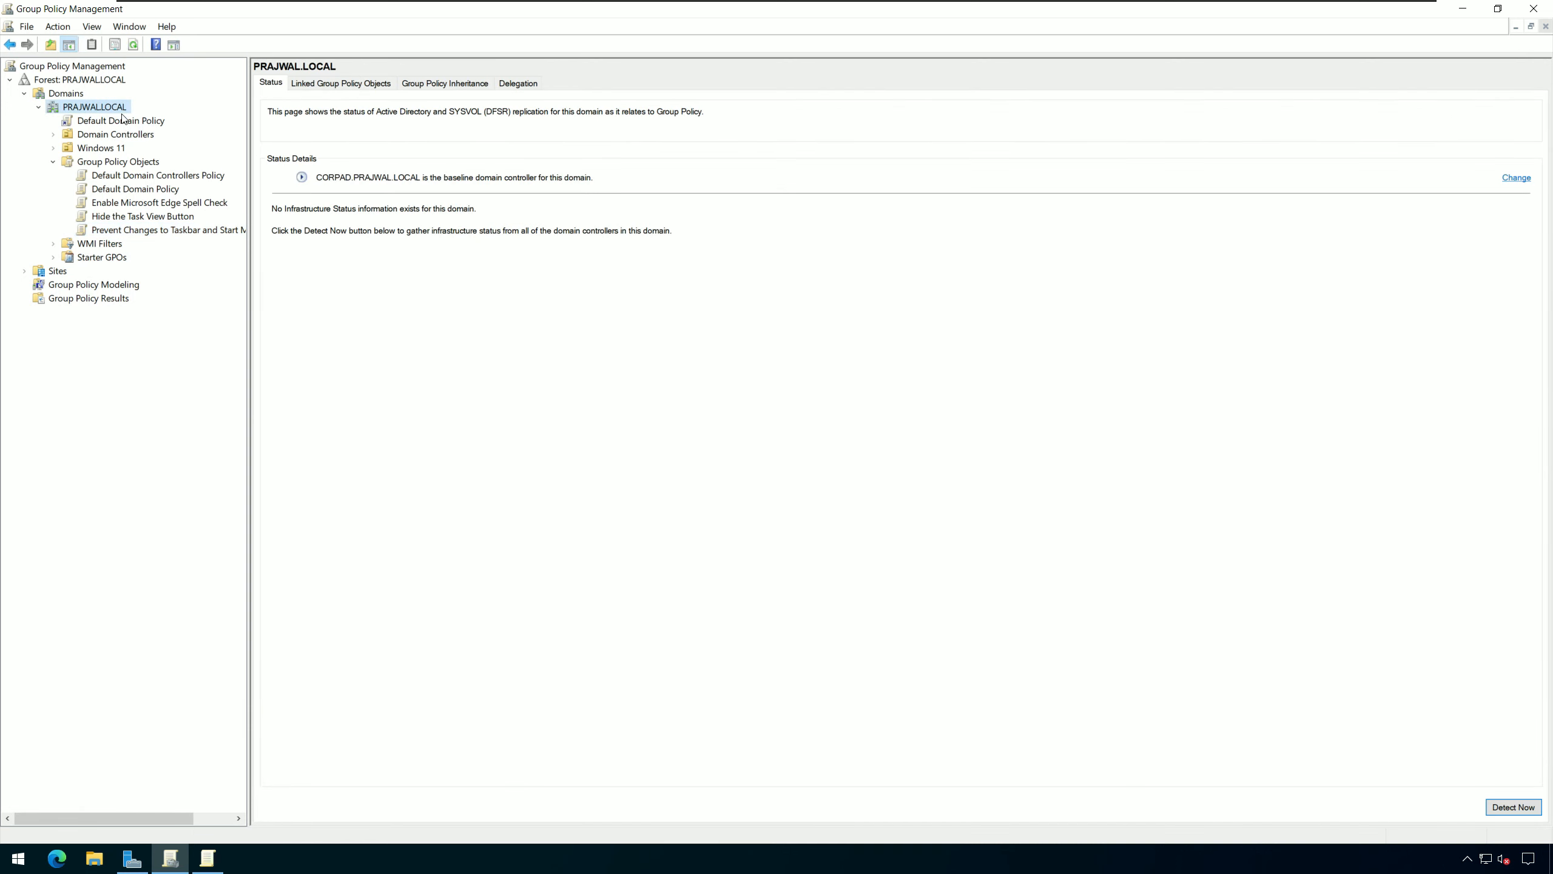
{"action": "right_click", "coordinate": [119, 107]}
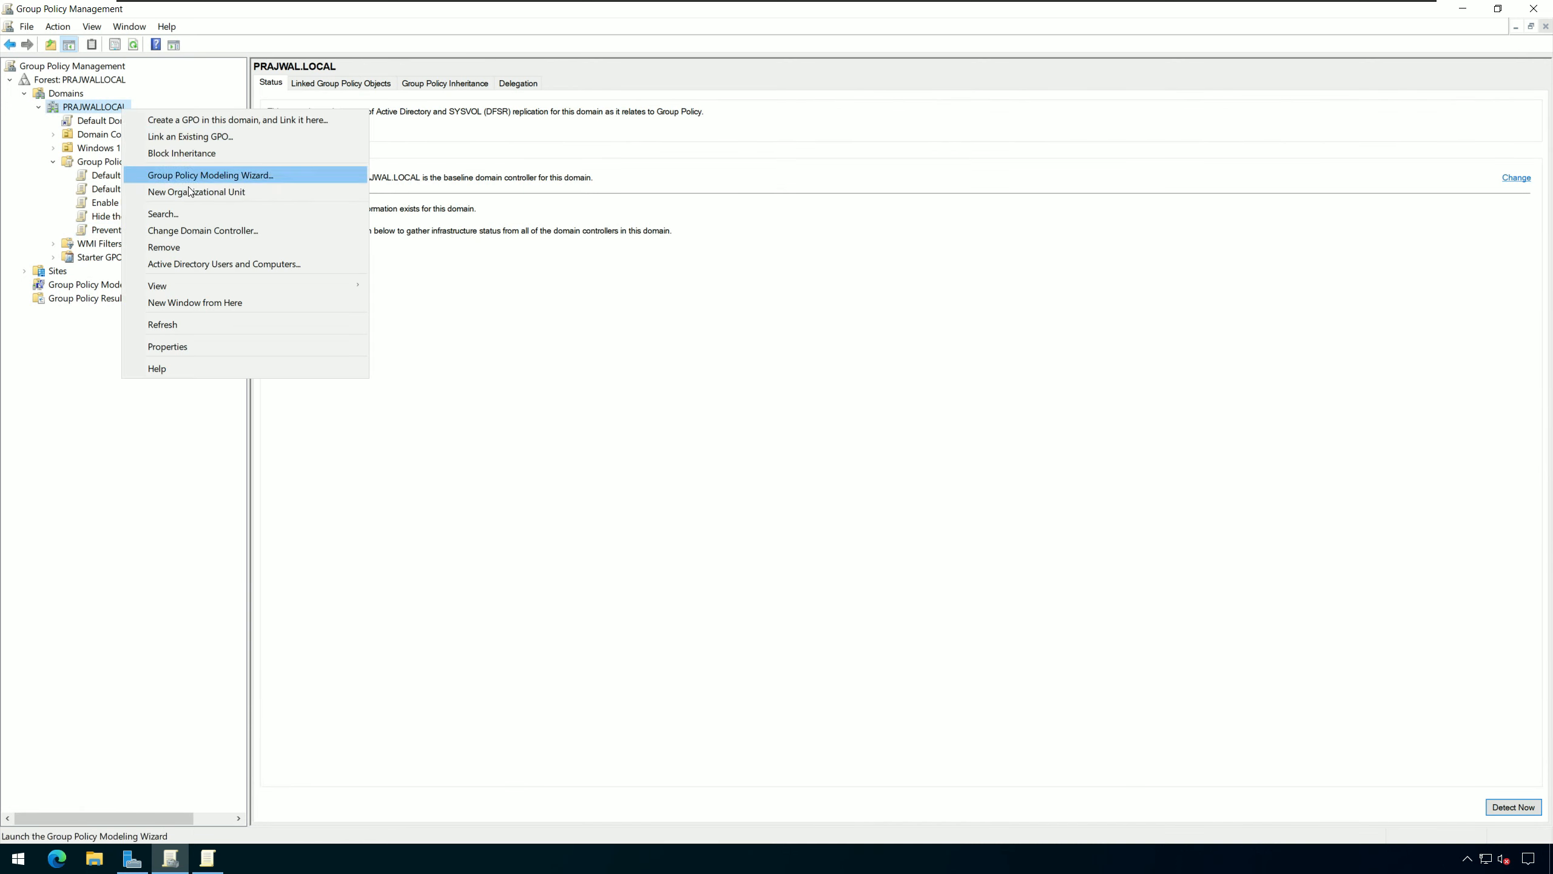
{"action": "left_click", "coordinate": [205, 137]}
{"action": "left_click", "coordinate": [720, 430]}
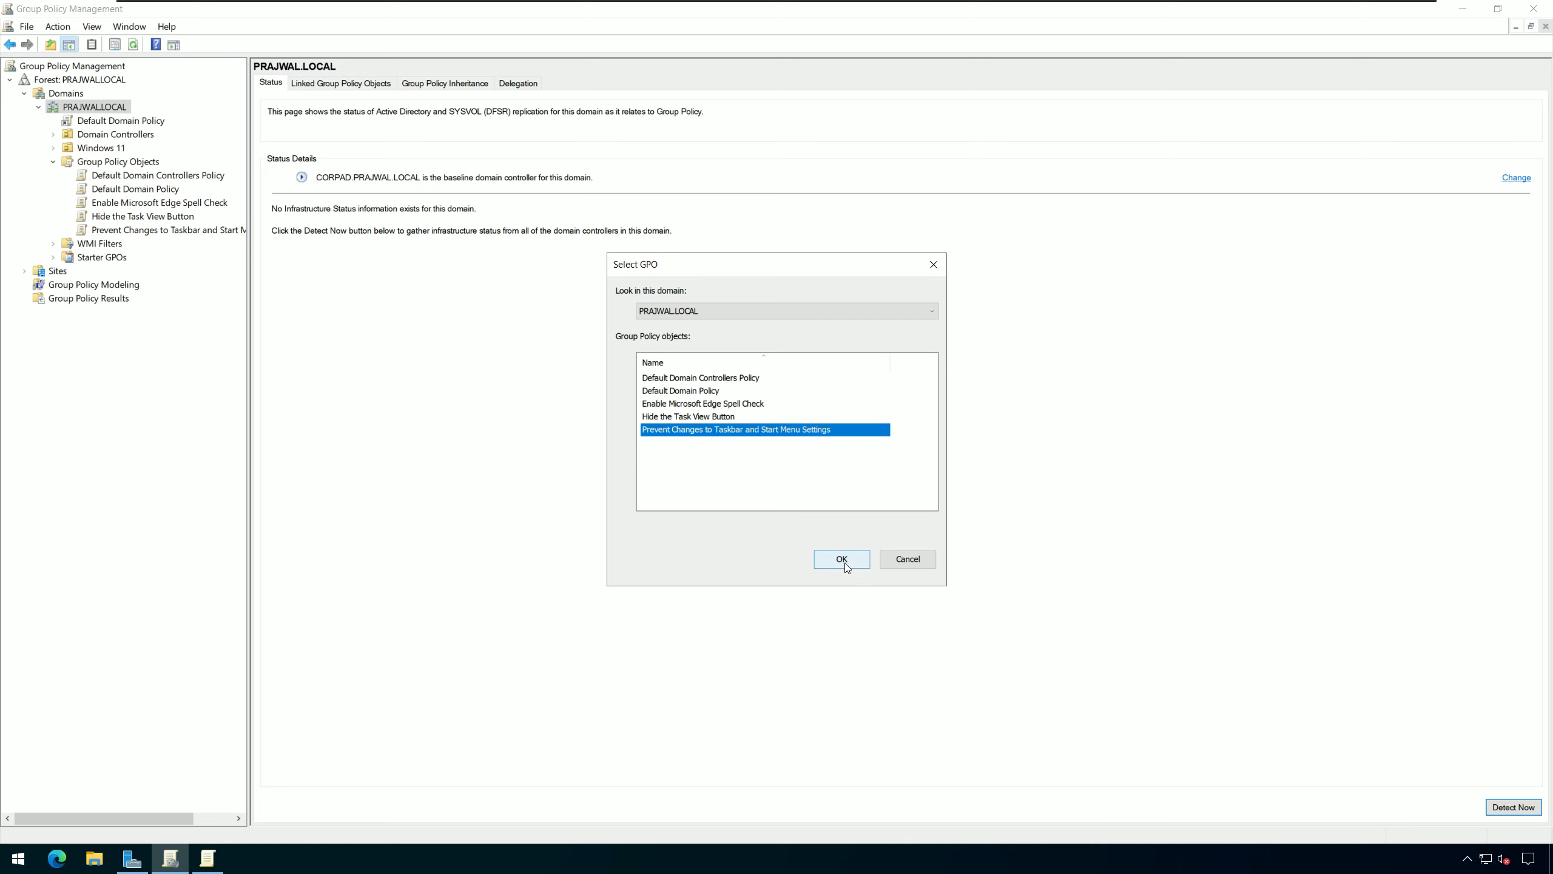
{"action": "left_click", "coordinate": [842, 559]}
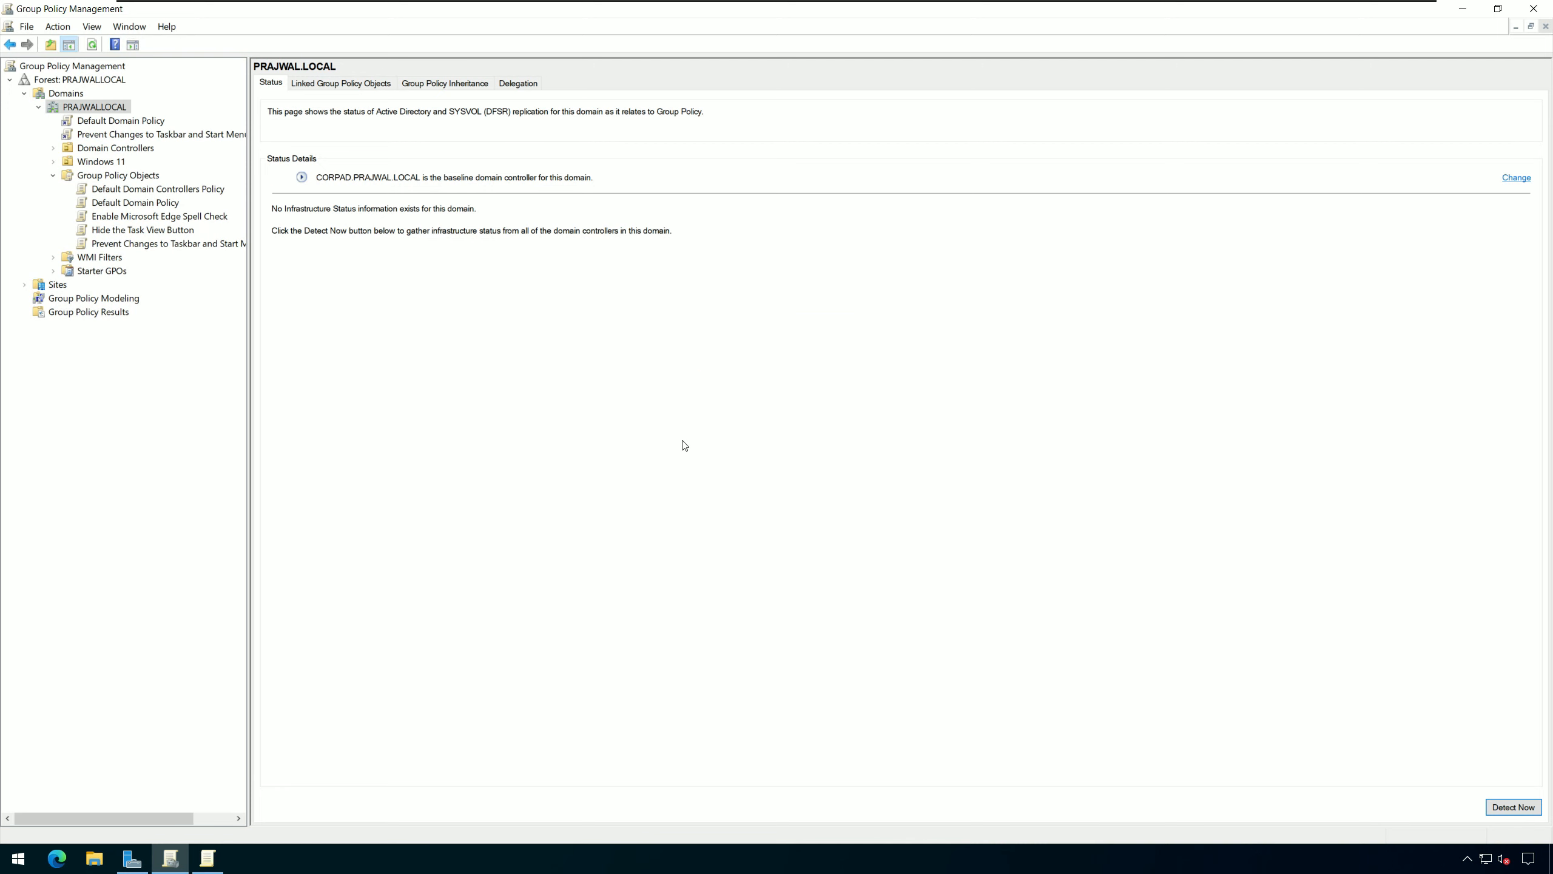
Close the Group Policy Management console and switch to the CORPW10E virtual machine.
{"action": "left_click", "coordinate": [1548, 10]}
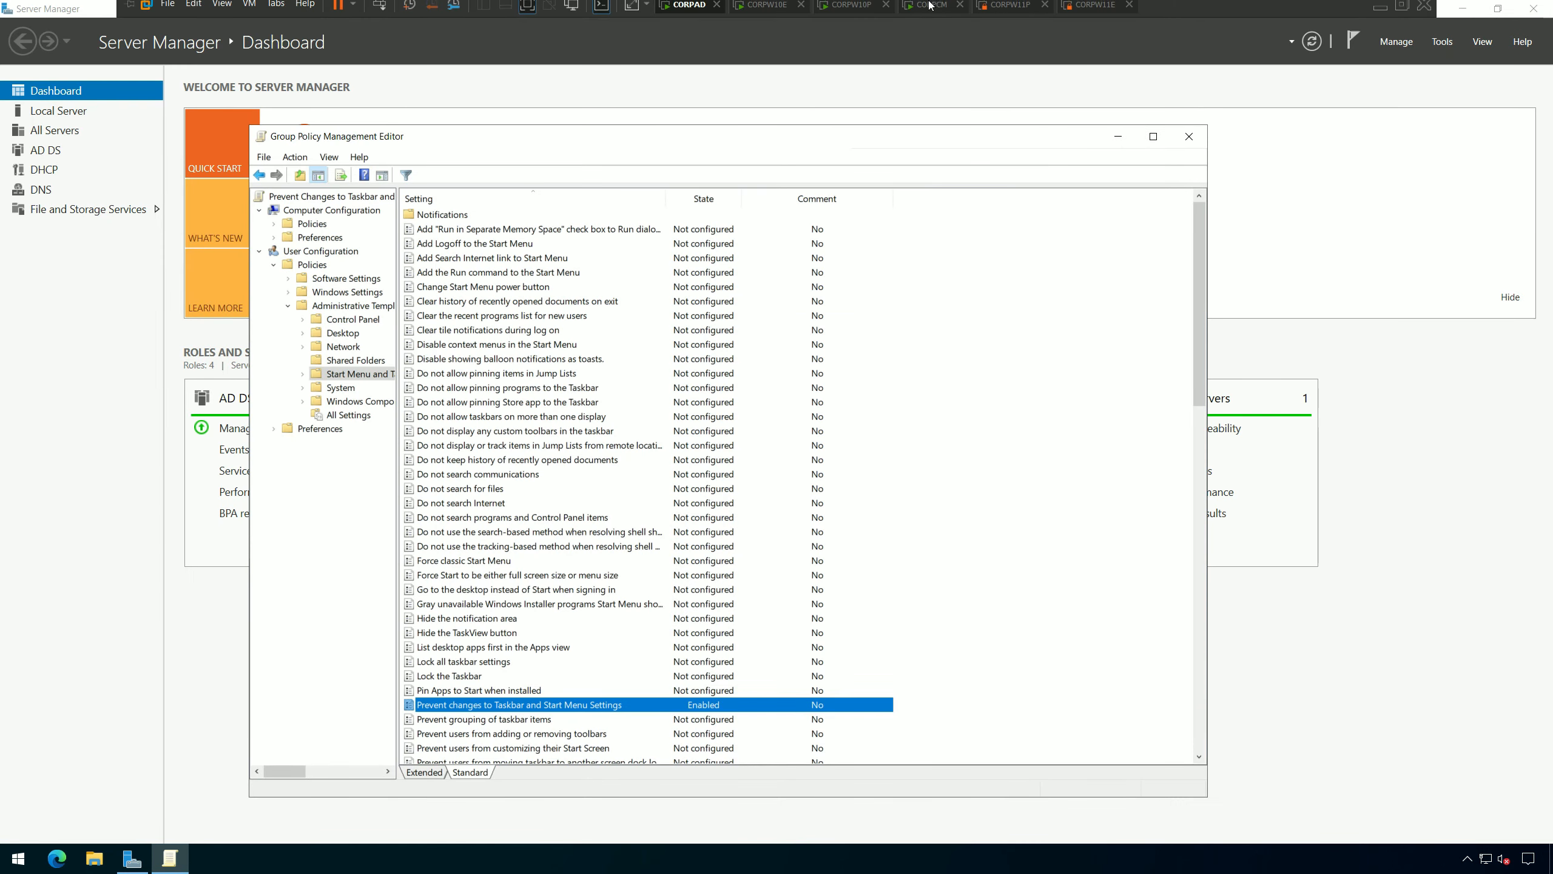
{"action": "mouse_move", "coordinate": [830, 20]}
{"action": "left_click", "coordinate": [769, 13]}
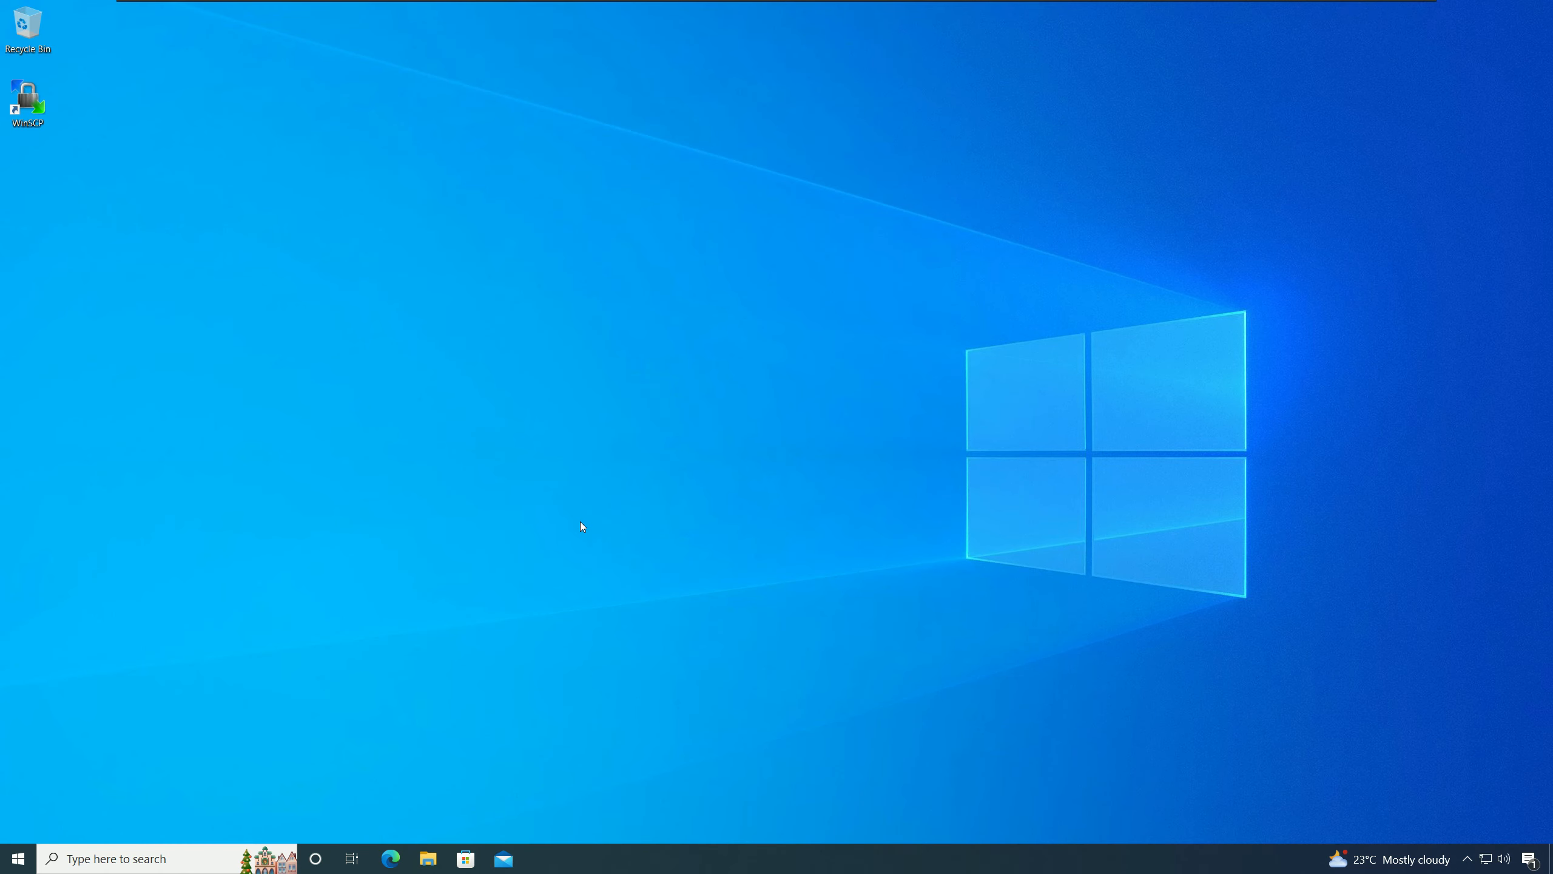
Open Command Prompt on the client, refresh Group Policy with gpupdate, and review the command's output.
{"action": "left_click", "coordinate": [31, 859]}
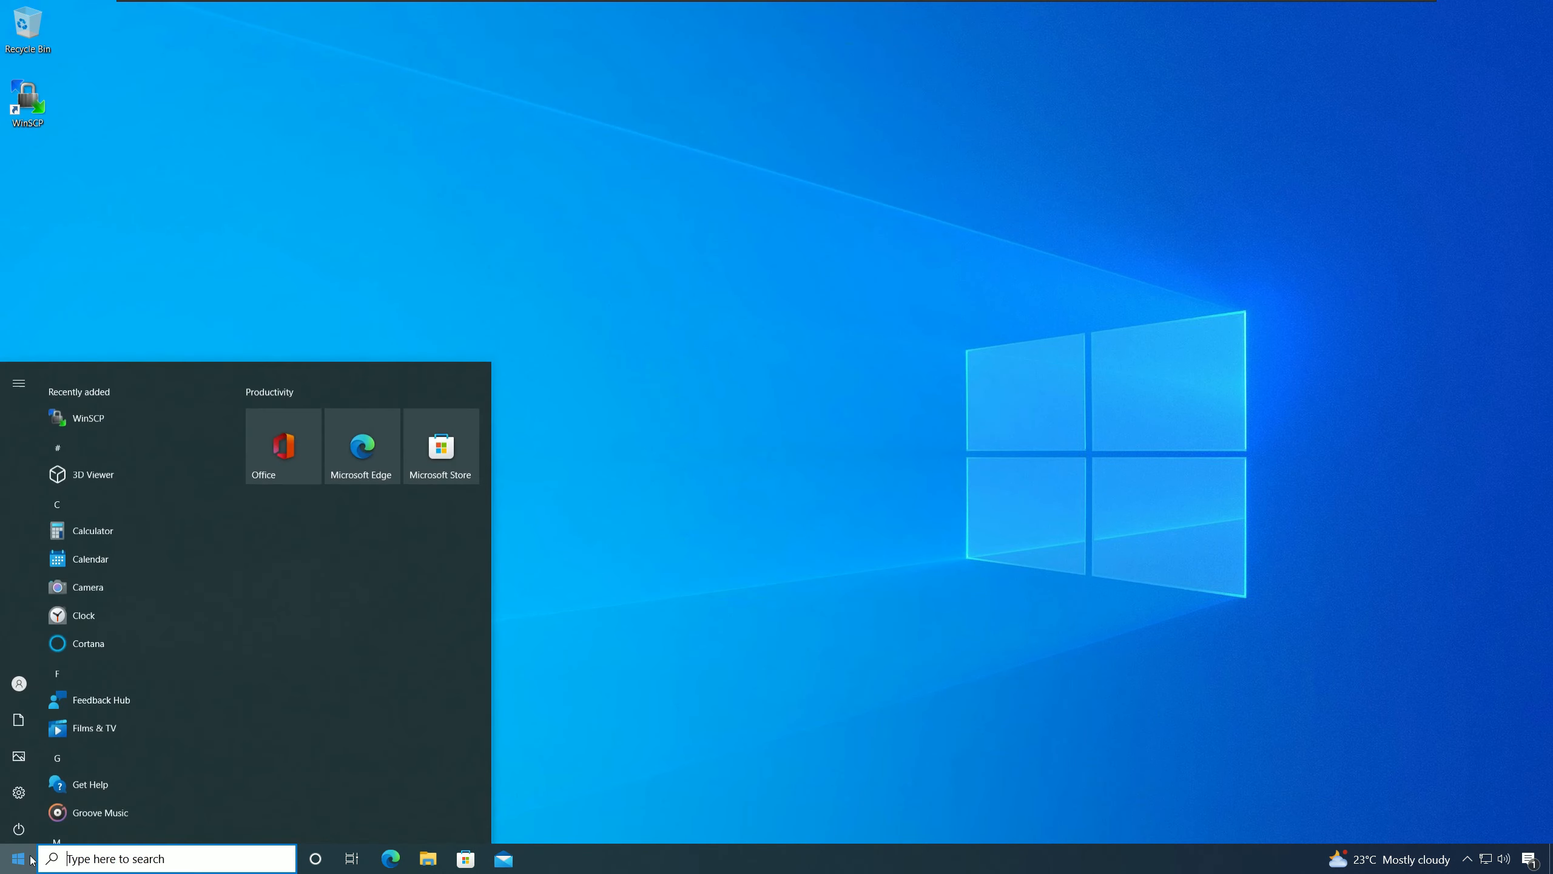
{"action": "type", "text": "cmd"}
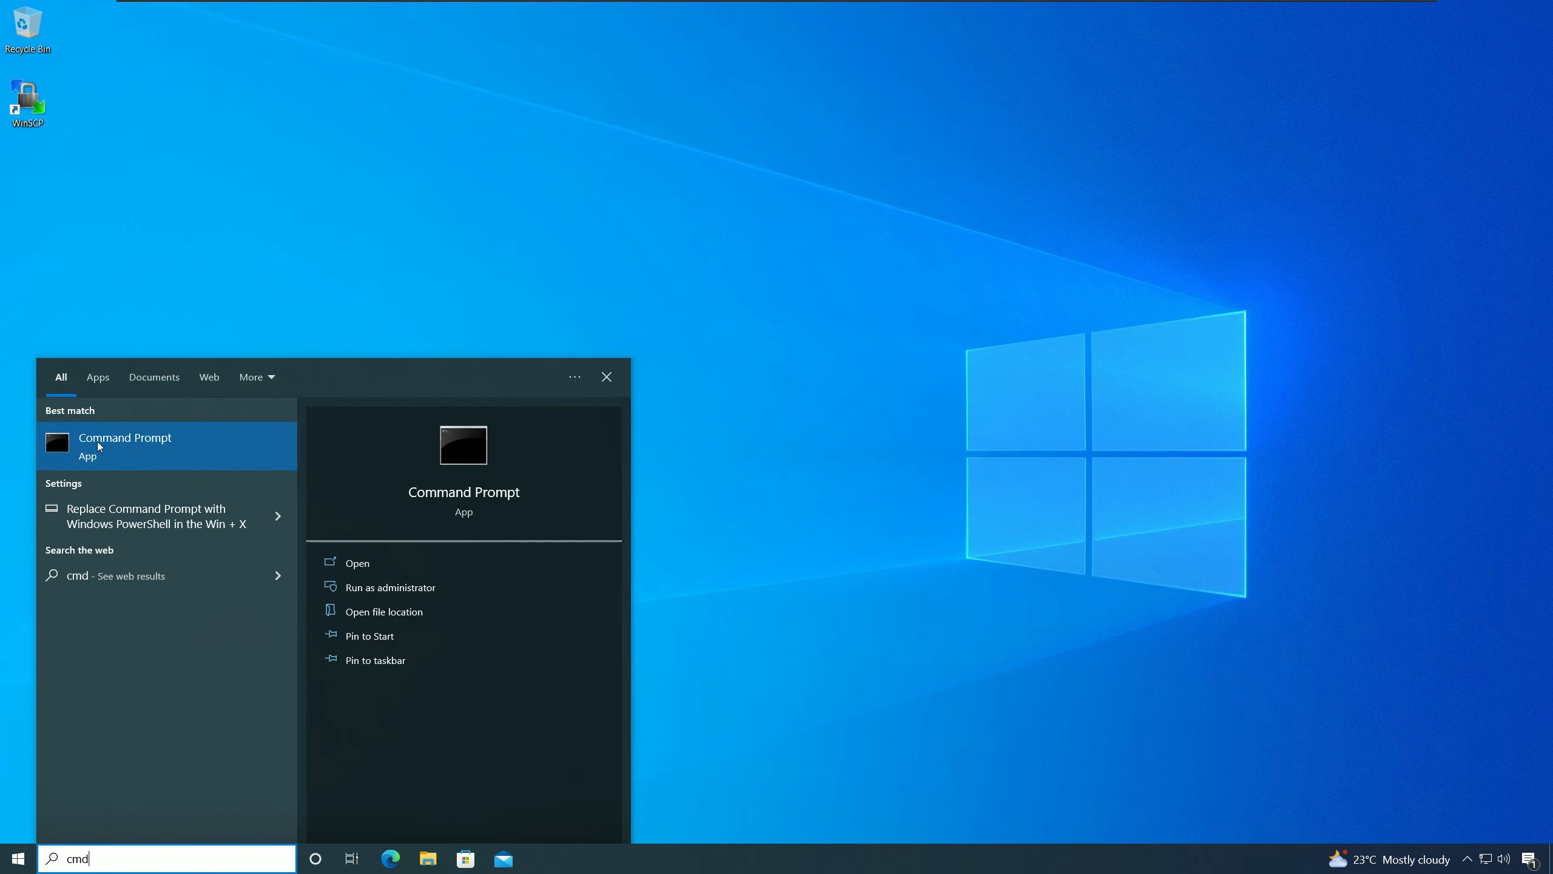
{"action": "left_click", "coordinate": [199, 455]}
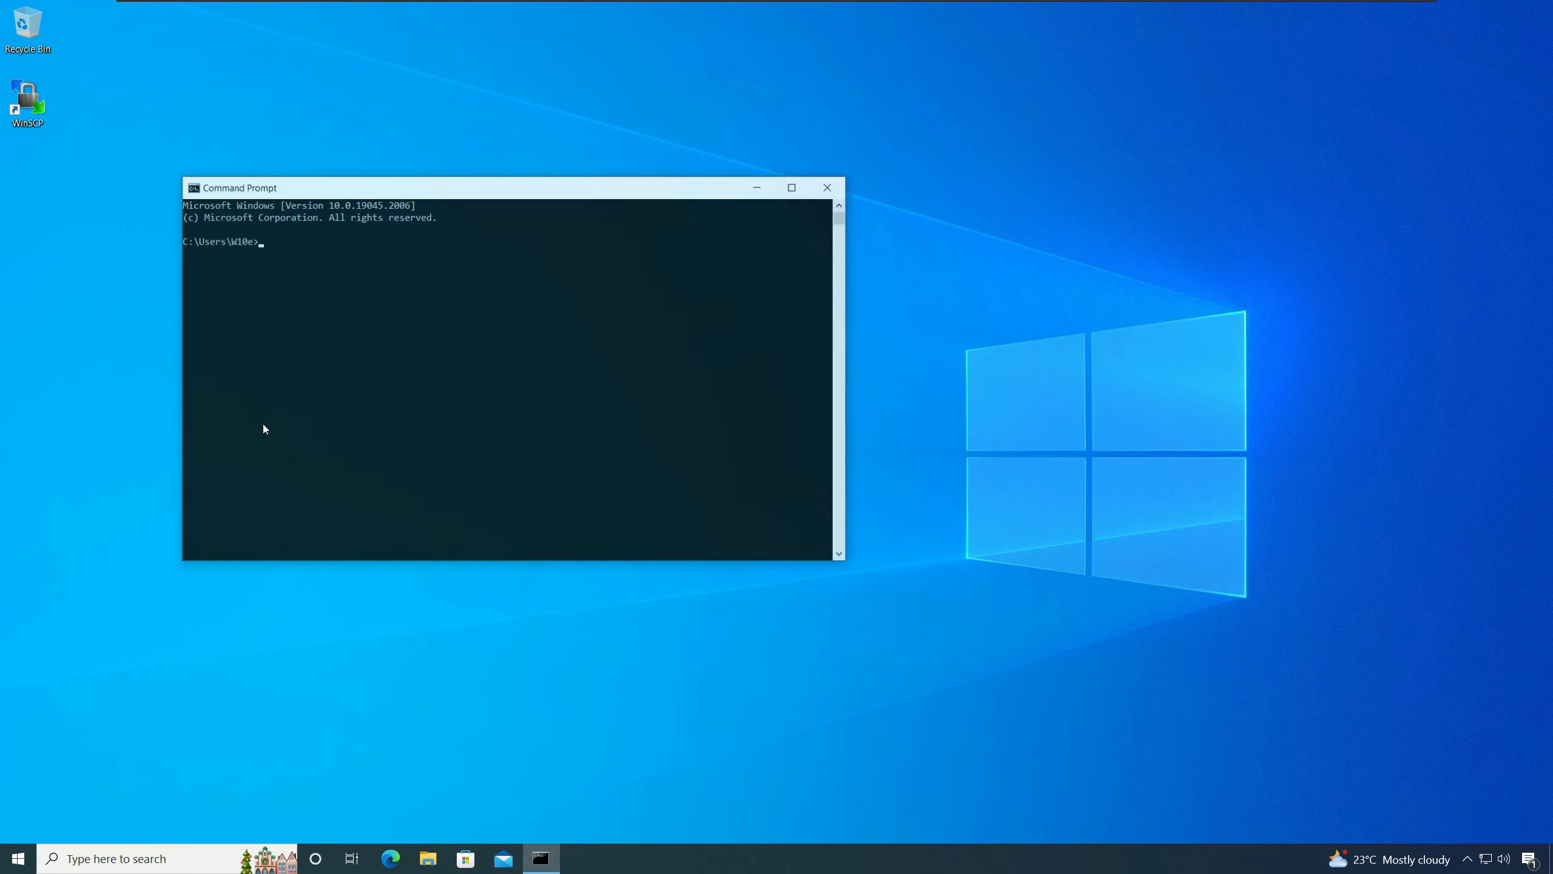
{"action": "type", "text": "gpupdate"}
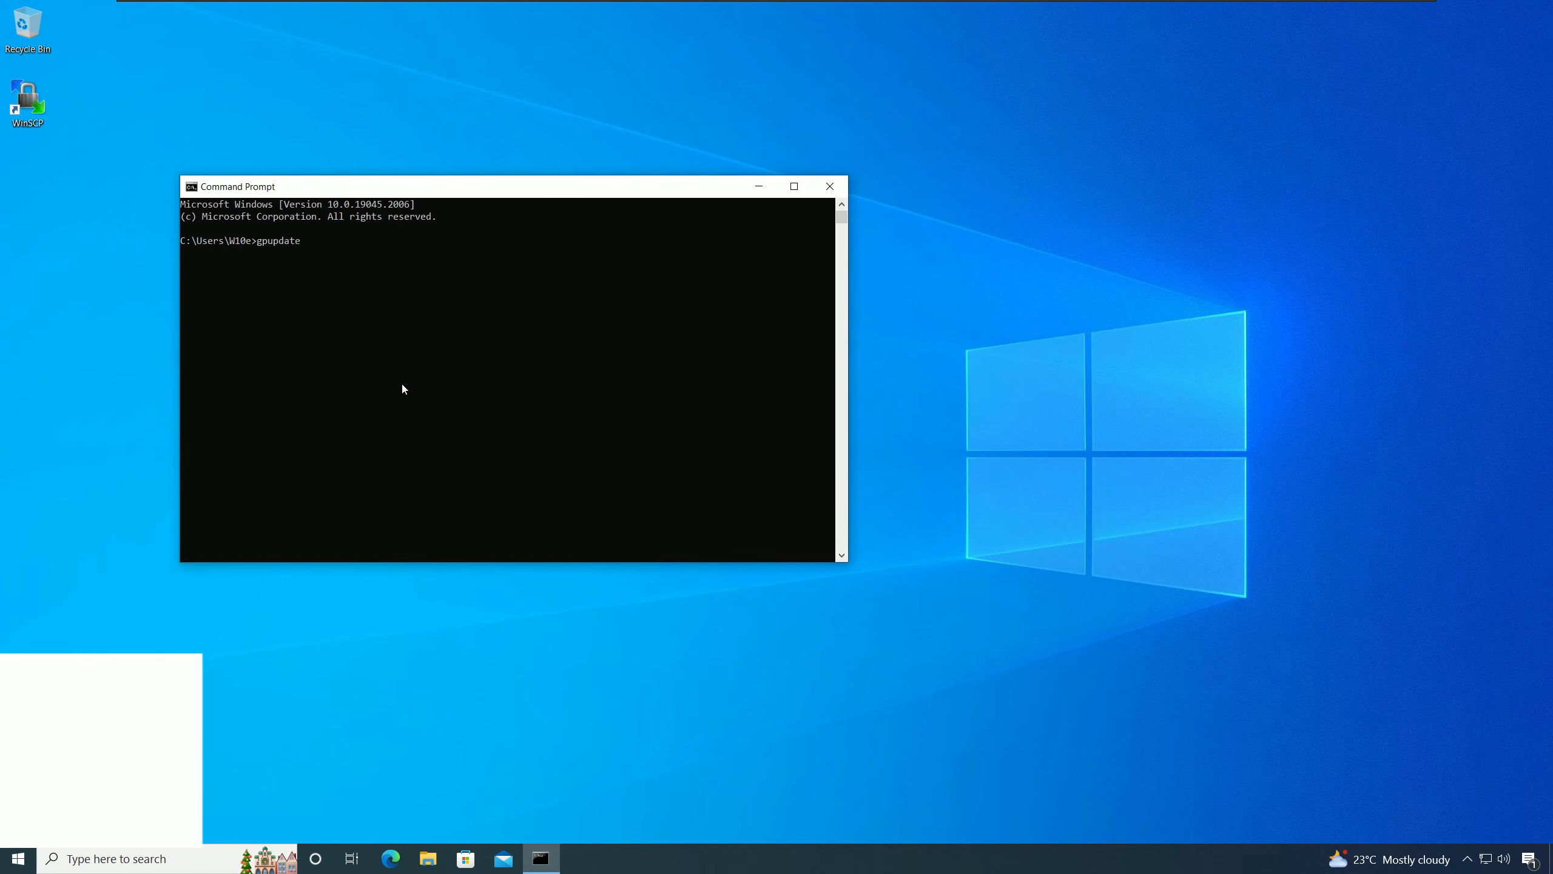
{"action": "key", "text": "Return"}
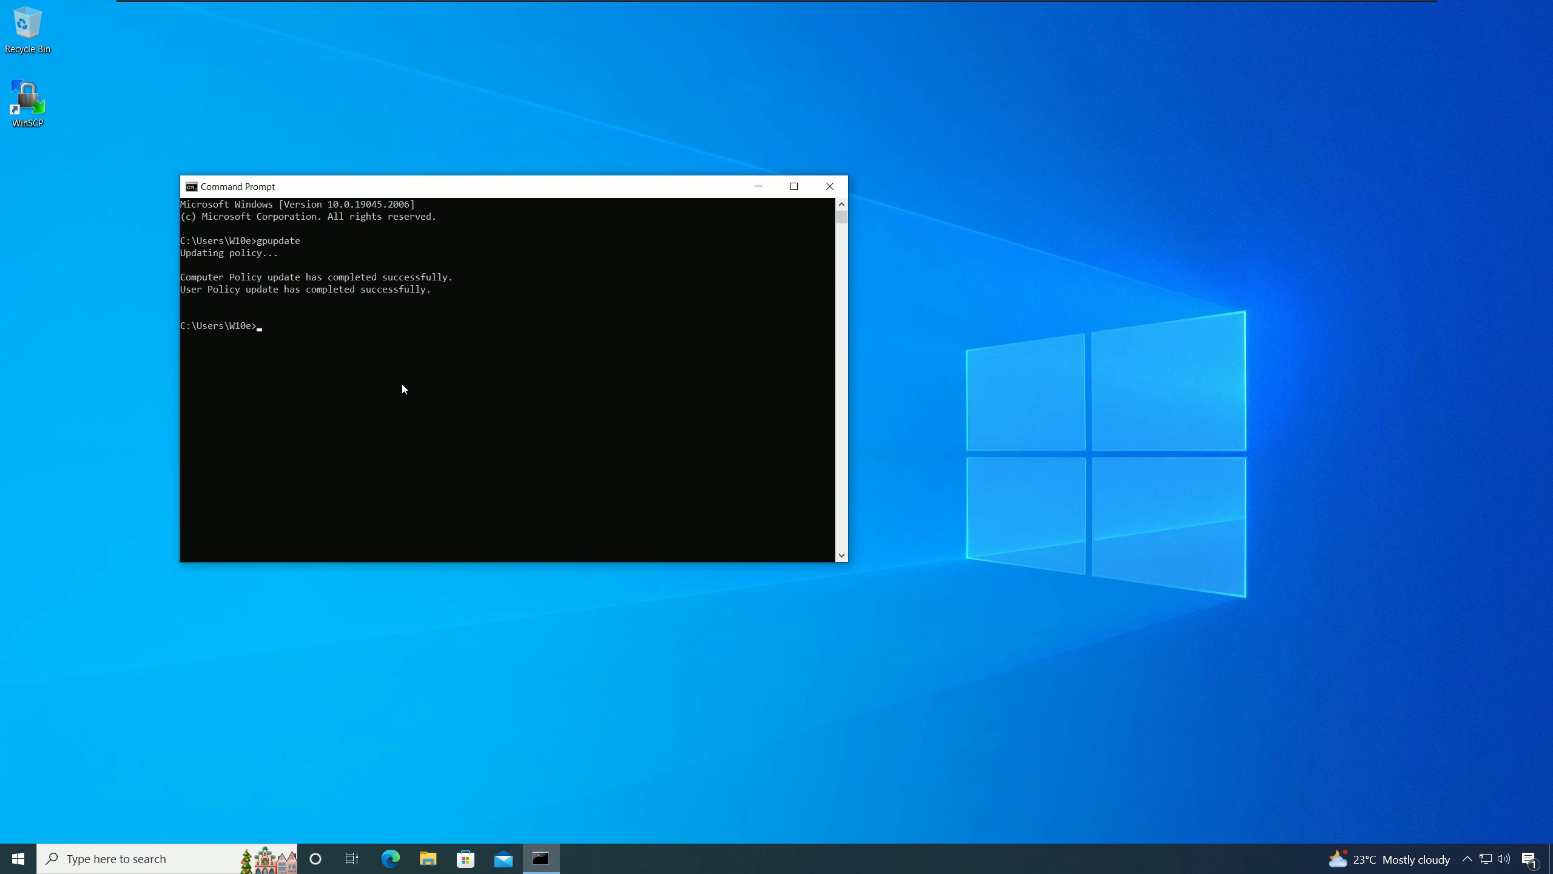
{"action": "left_click_drag", "start_coordinate": [181, 277], "coordinate": [466, 283]}
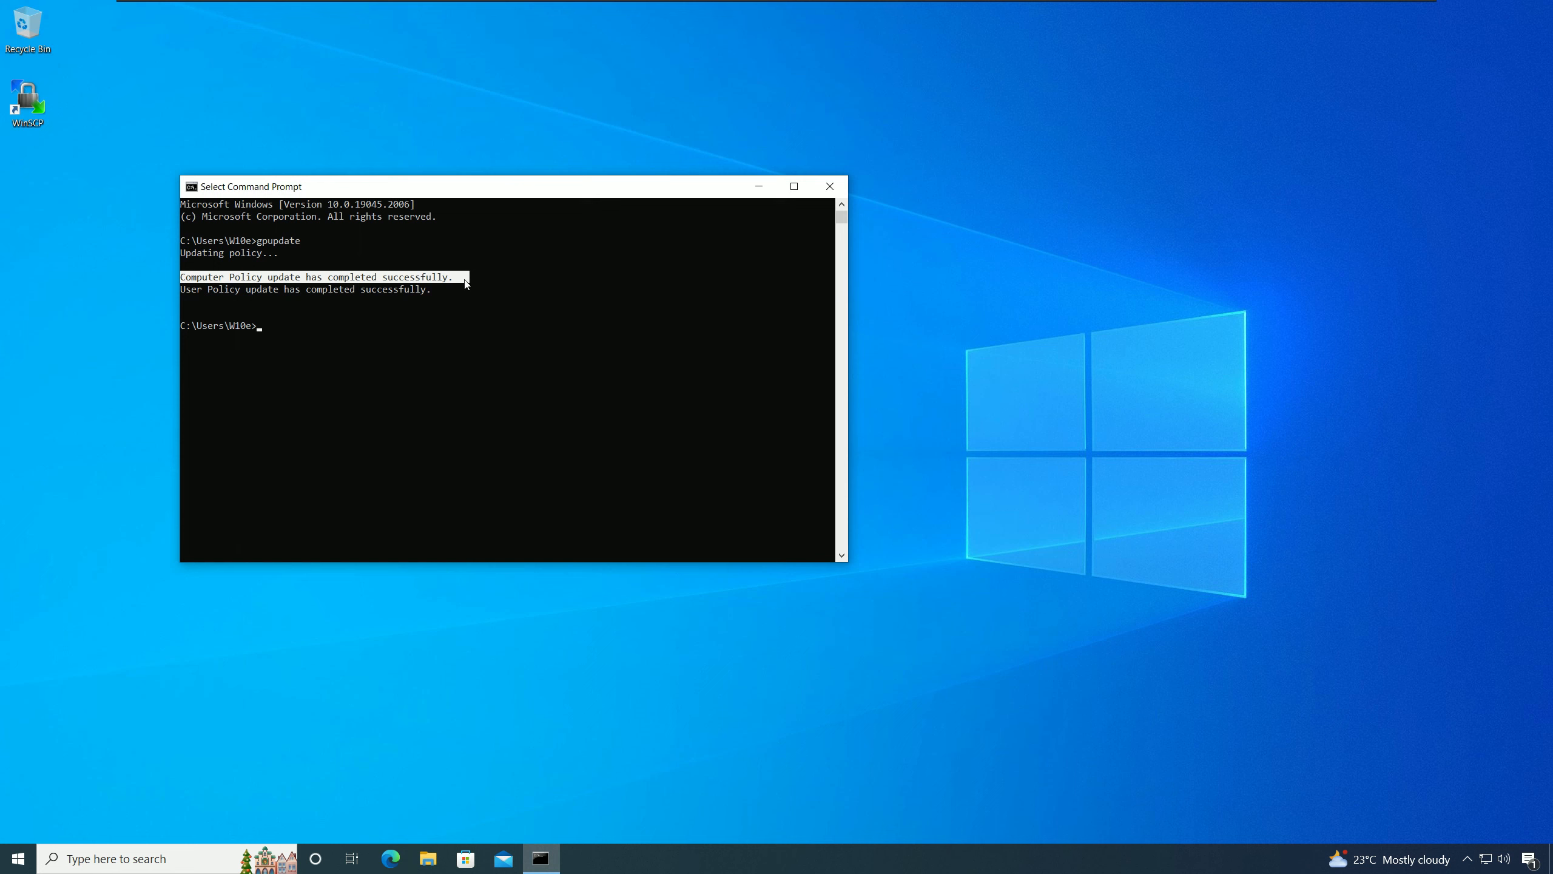
{"action": "left_click", "coordinate": [467, 300]}
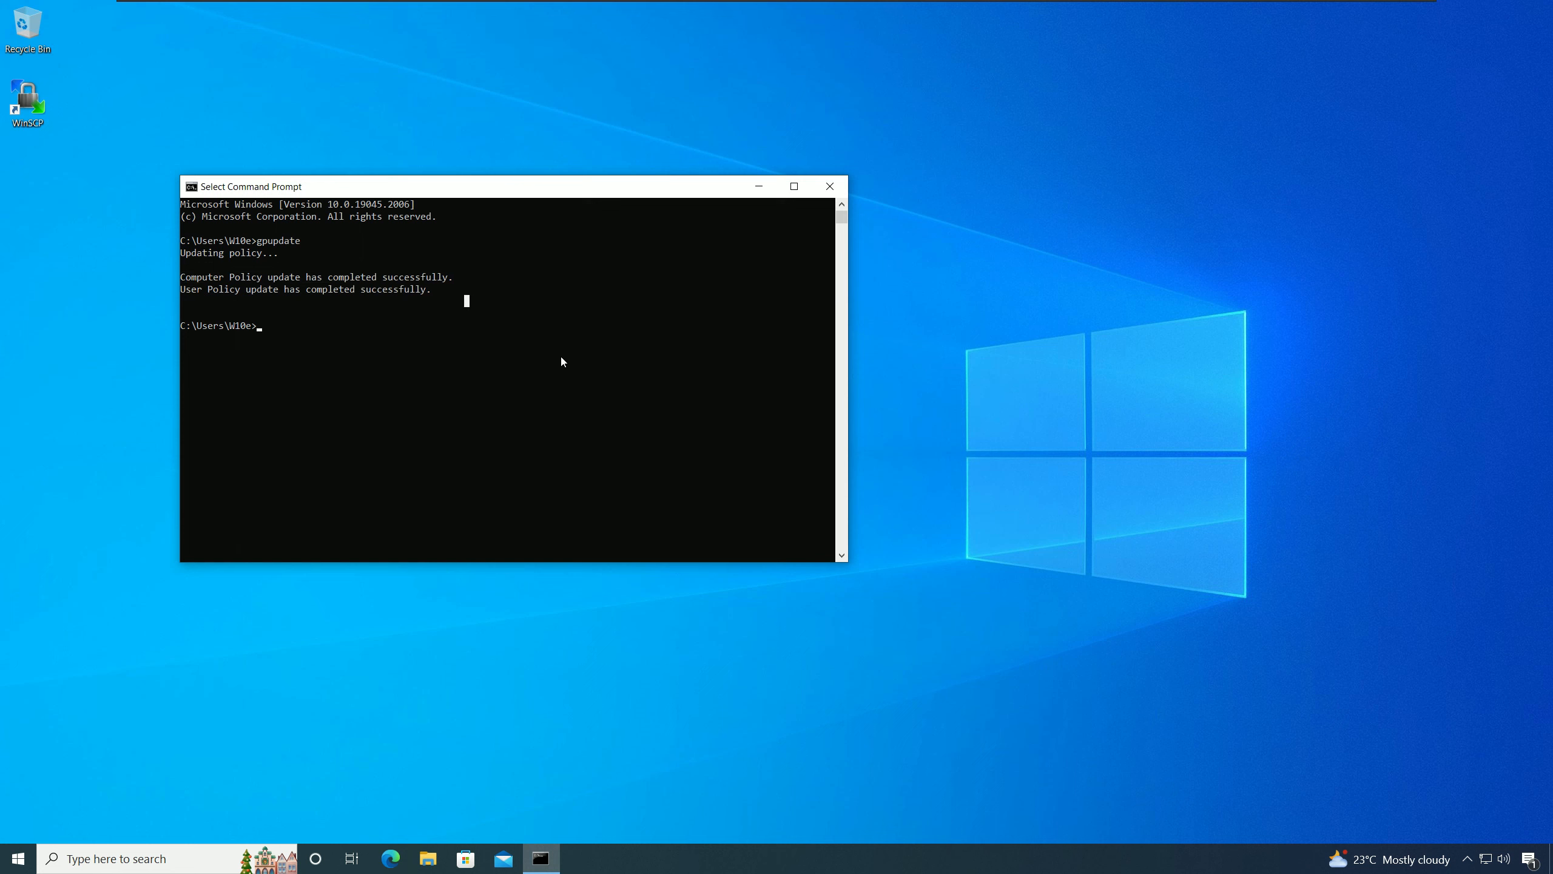
{"action": "left_click", "coordinate": [588, 608]}
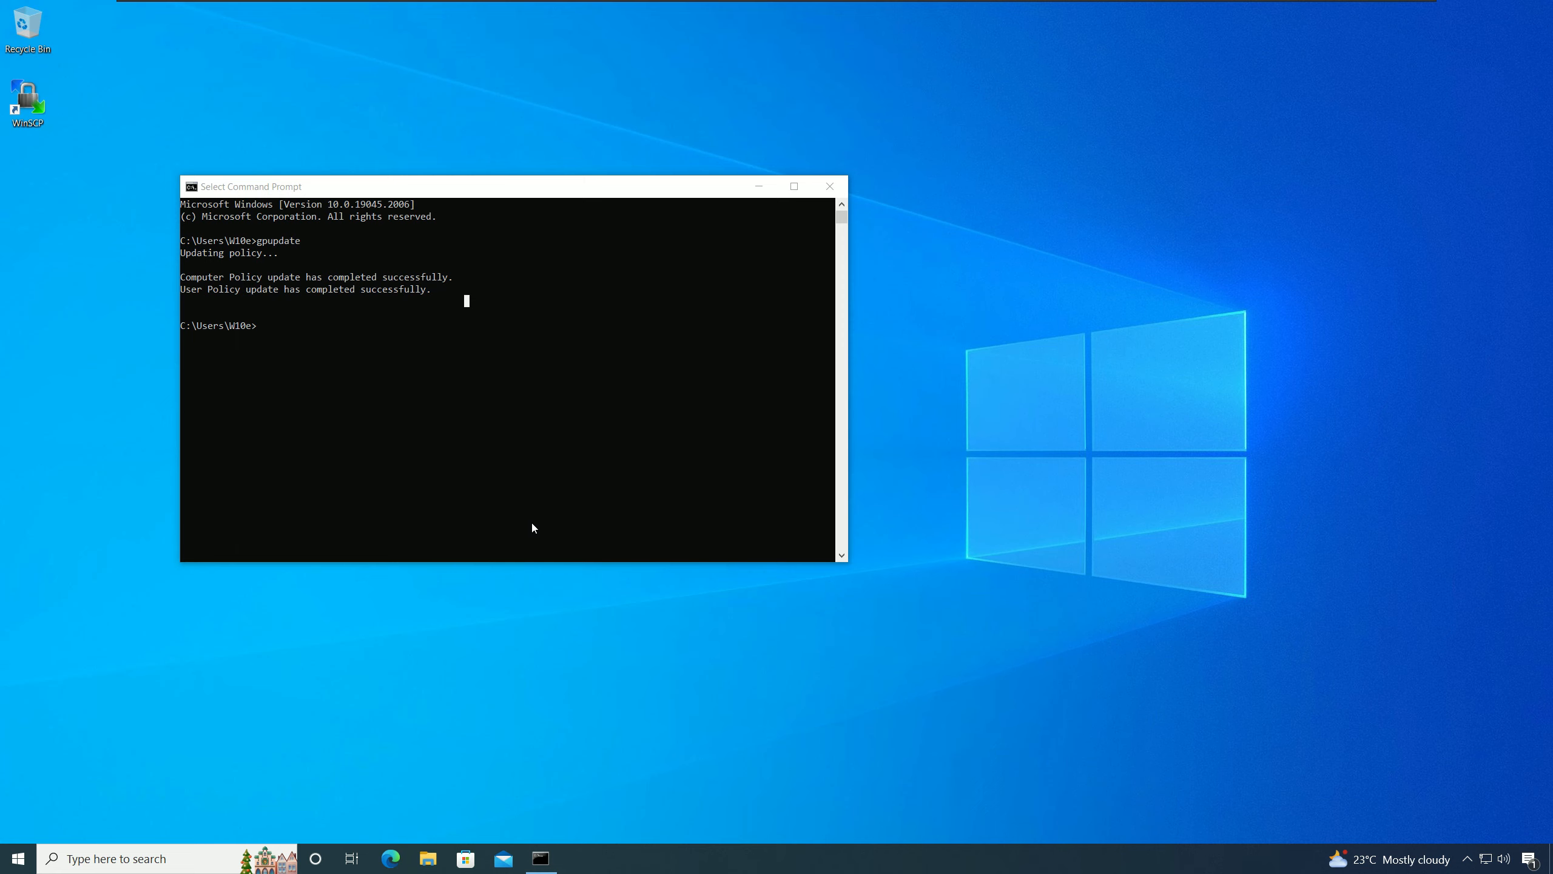
Test the policy by trying to open Taskbar settings, and minimize the Command Prompt window.
{"action": "right_click", "coordinate": [731, 863]}
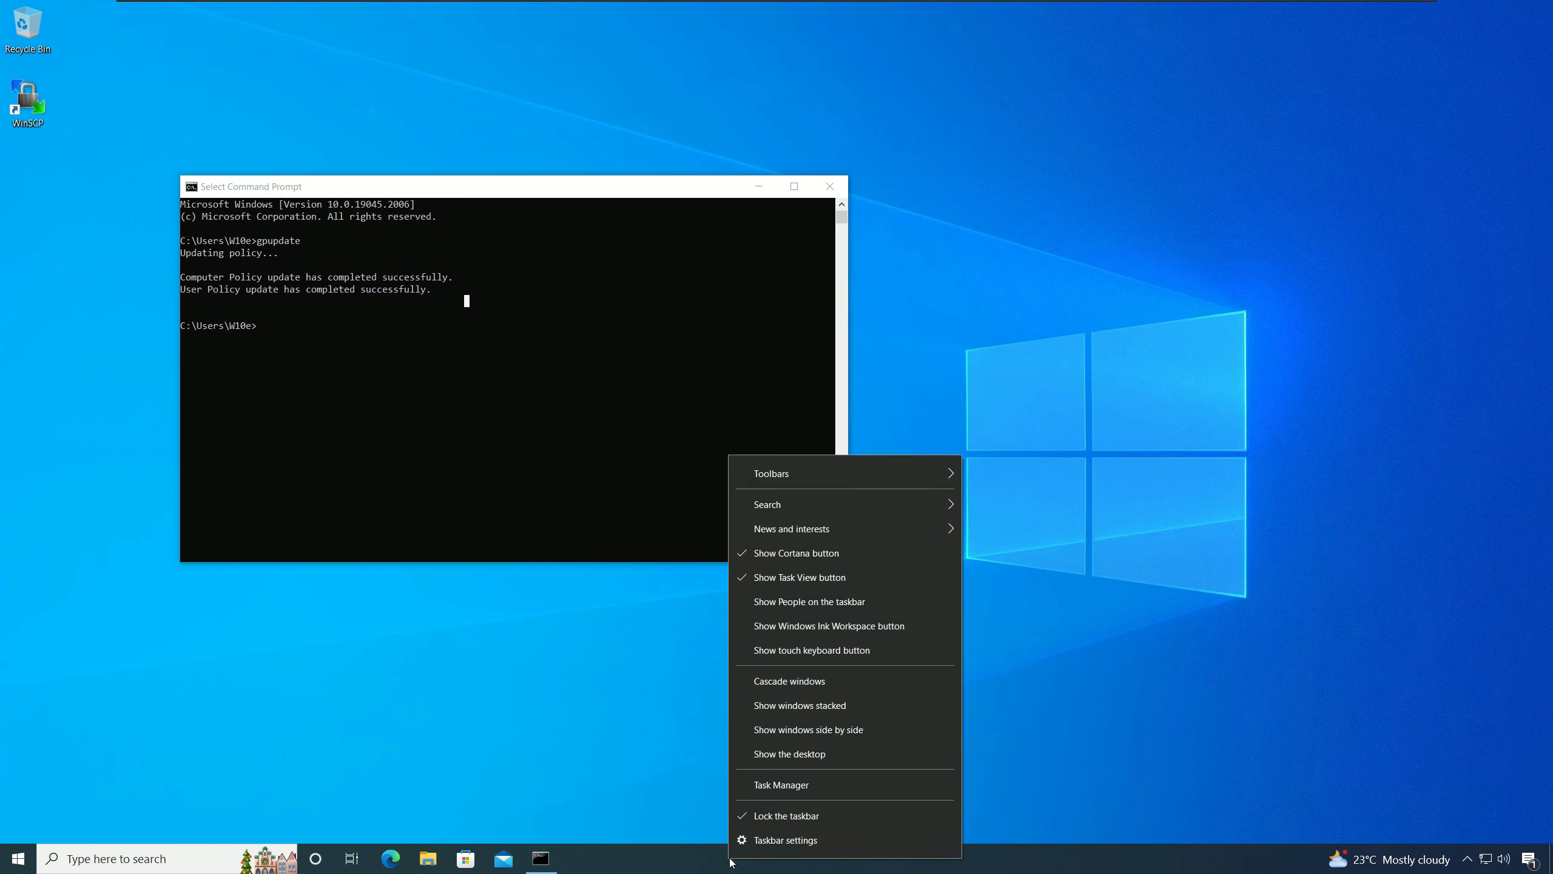
{"action": "left_click", "coordinate": [772, 841]}
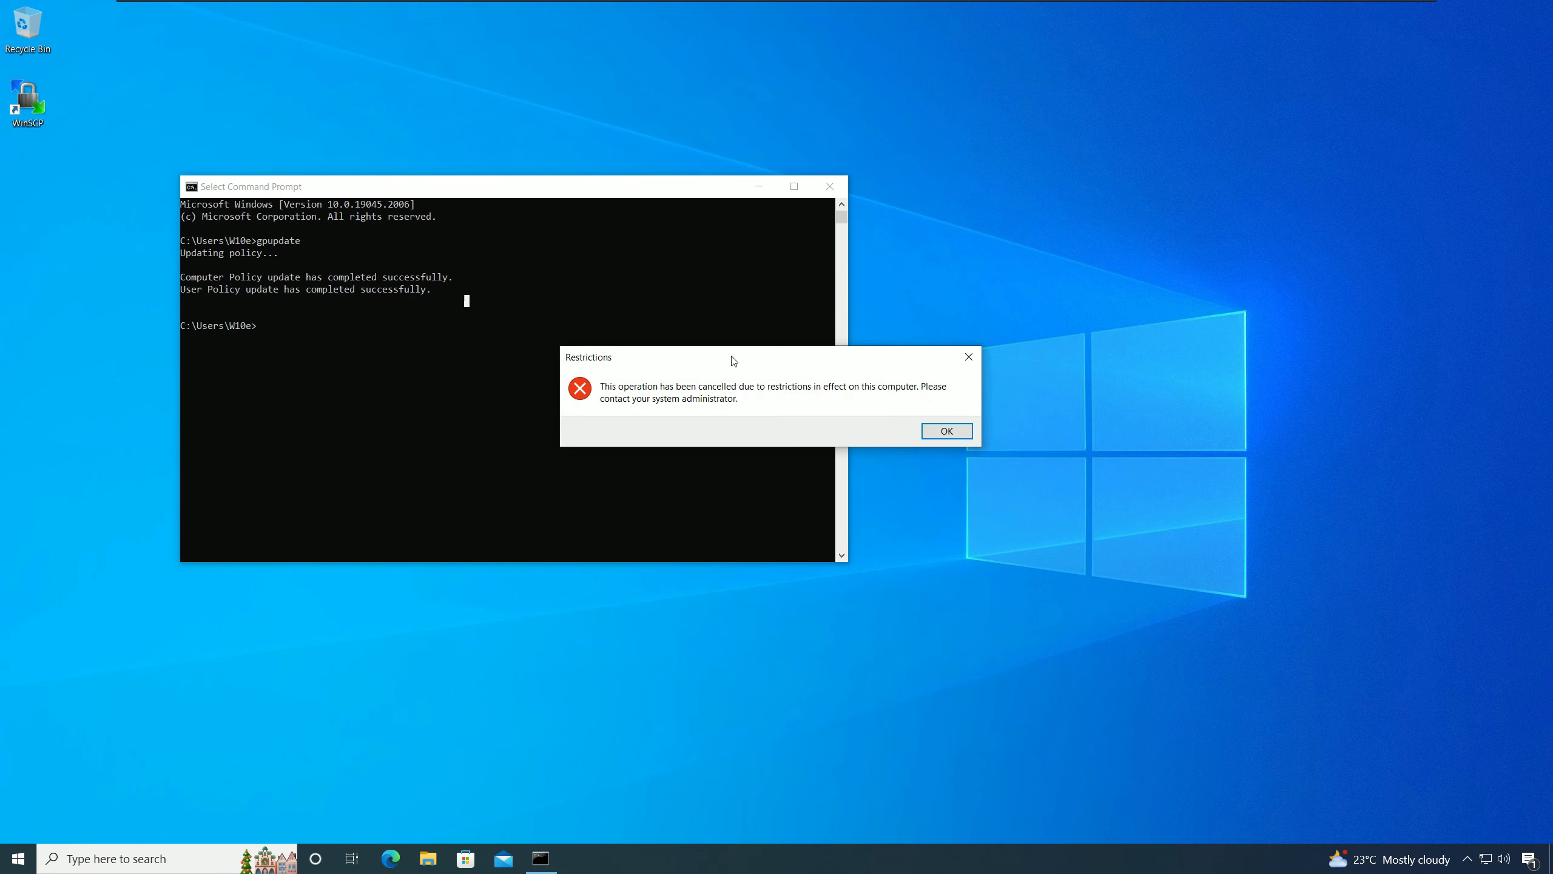
{"action": "left_click_drag", "start_coordinate": [734, 361], "coordinate": [492, 380]}
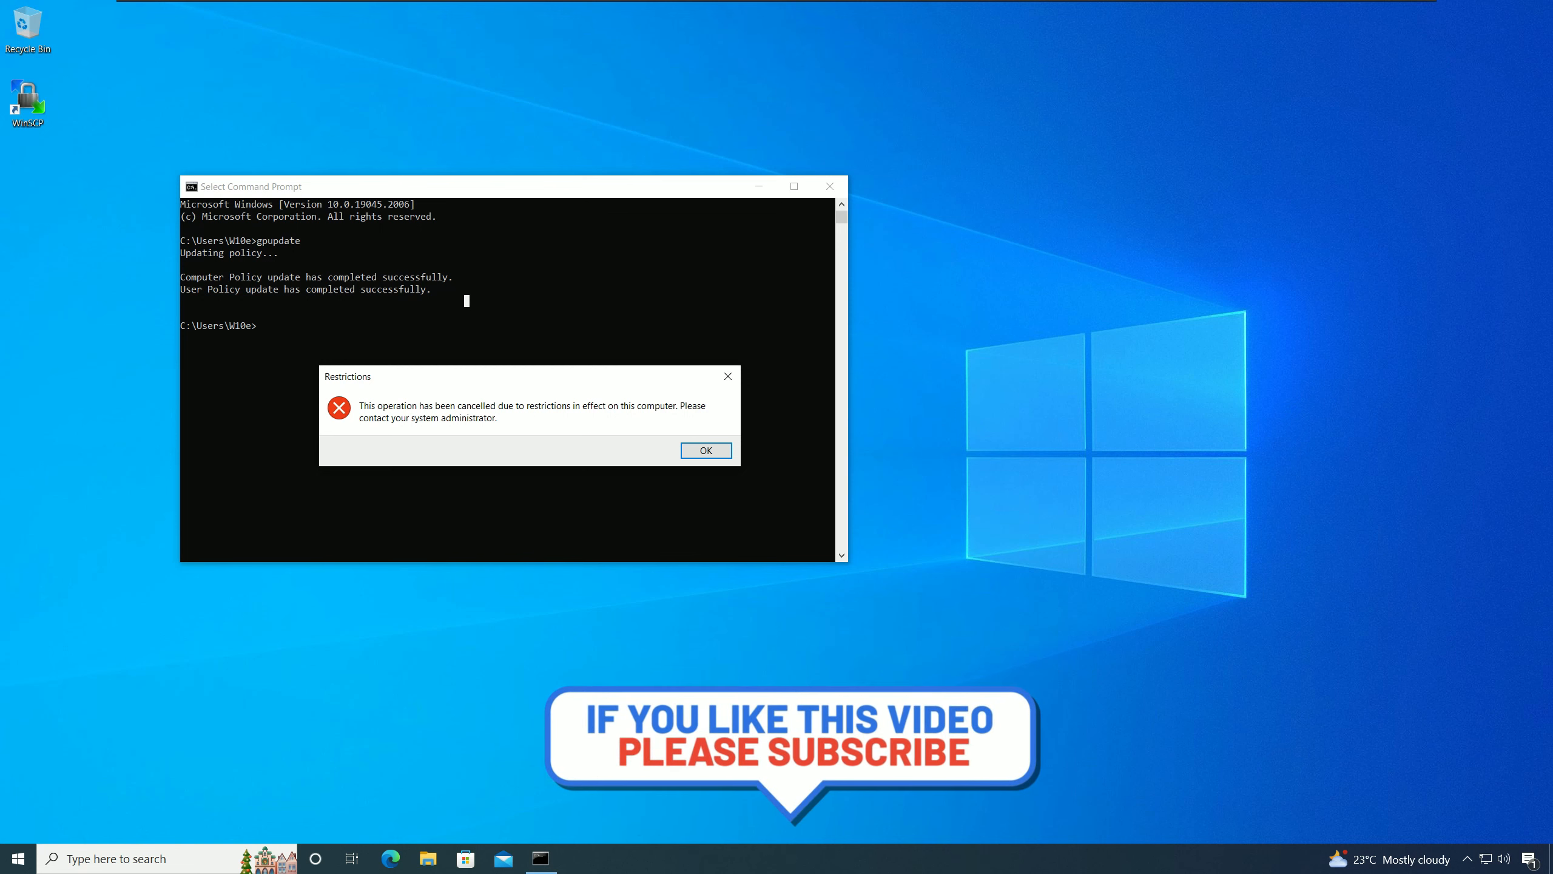
{"action": "left_click", "coordinate": [705, 450]}
{"action": "left_click", "coordinate": [759, 187]}
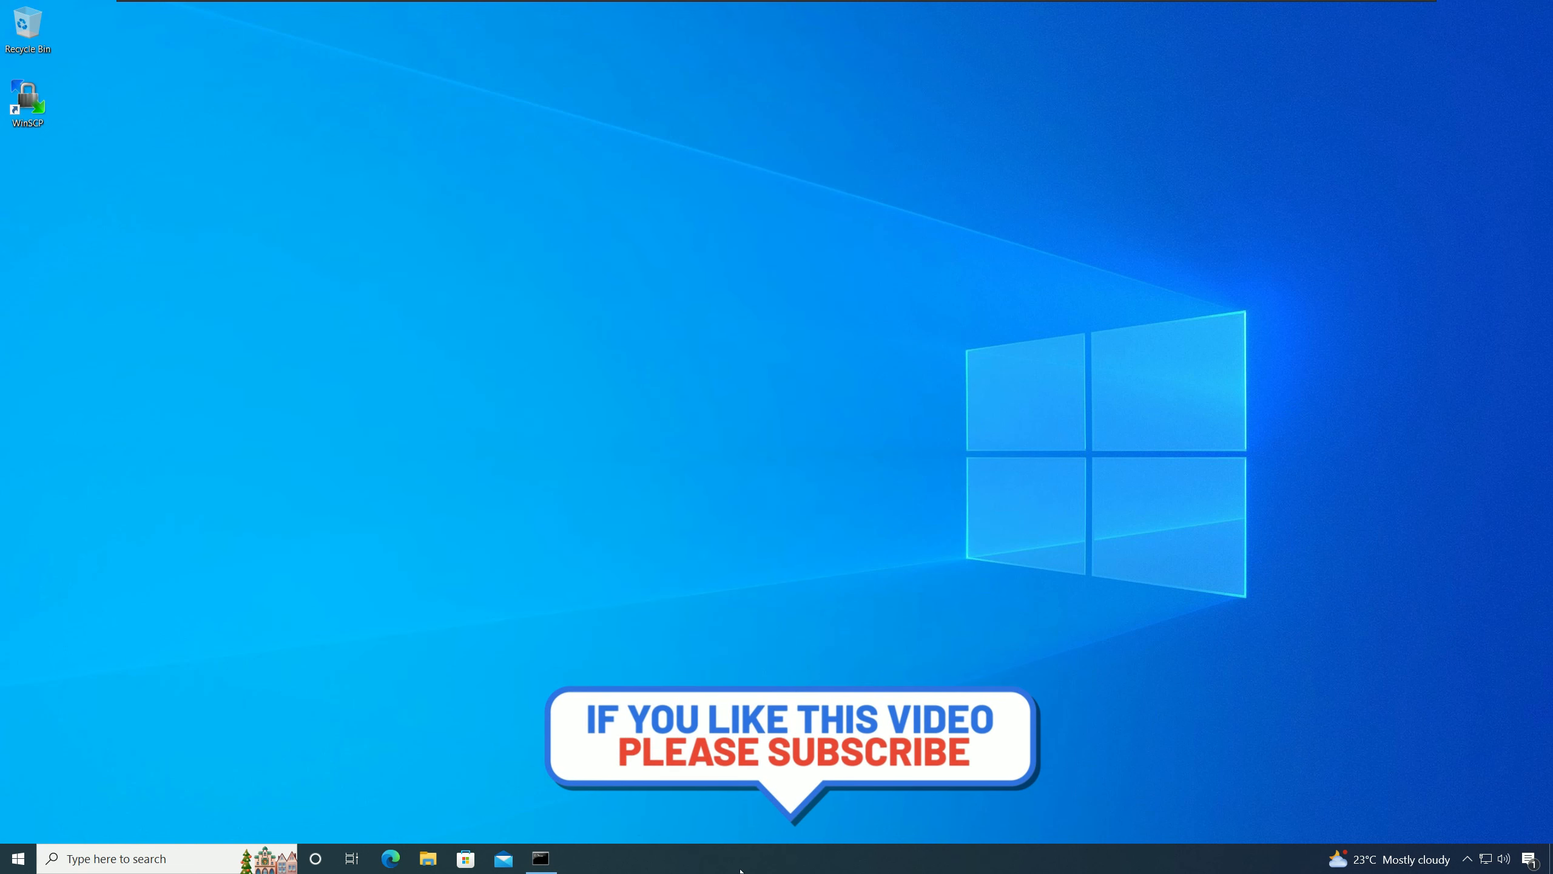